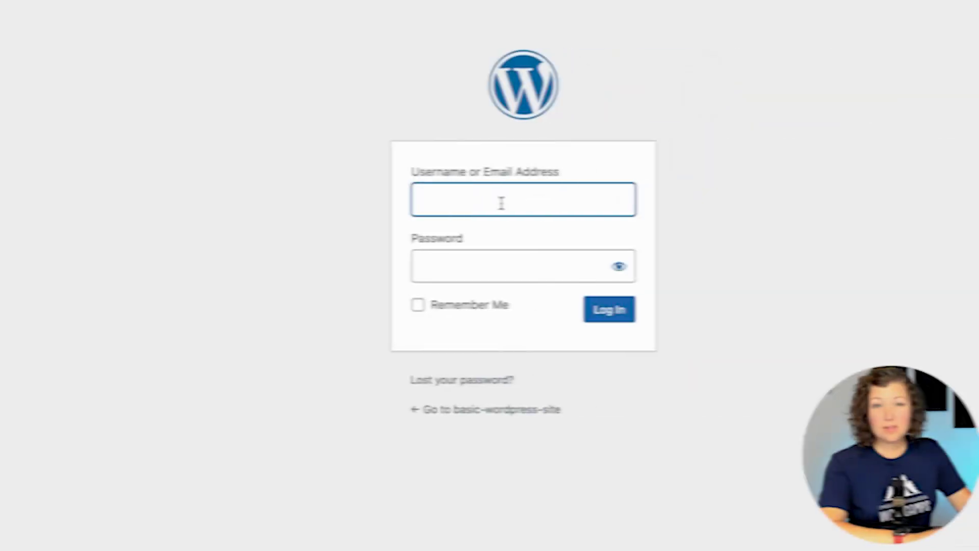
Log in to the WordPress admin with the account username and password
{"action": "type", "text": "kim"}
{"action": "left_click", "coordinate": [438, 265]}
{"action": "type", "text": "**********"}
{"action": "key", "text": "Return"}
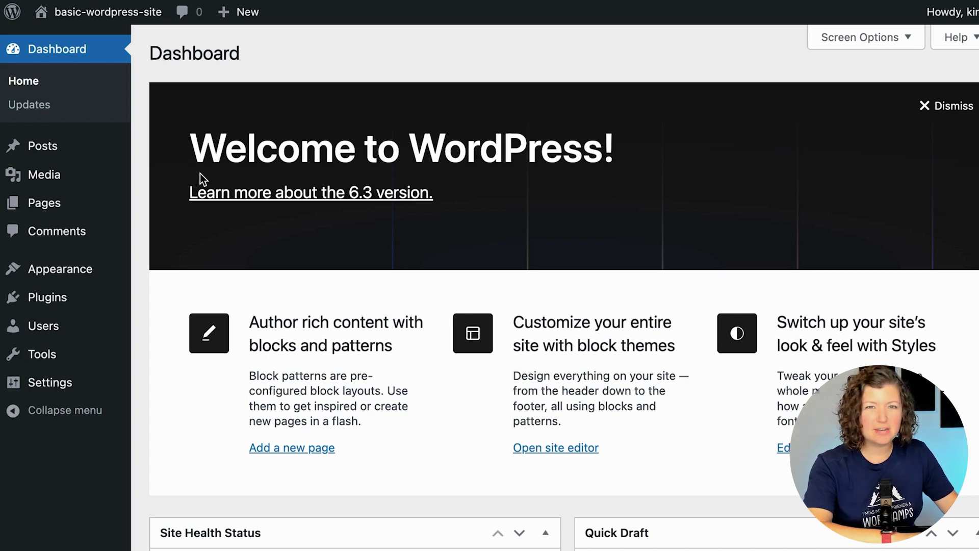
Dismiss the dashboard's welcome panel and open the site's General settings
{"action": "left_click", "coordinate": [941, 106]}
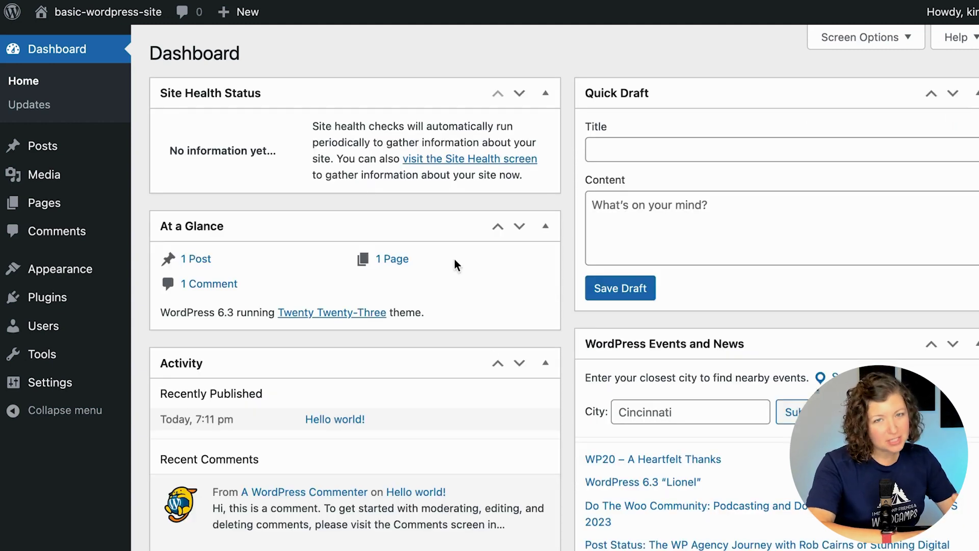
{"action": "mouse_move", "coordinate": [50, 384]}
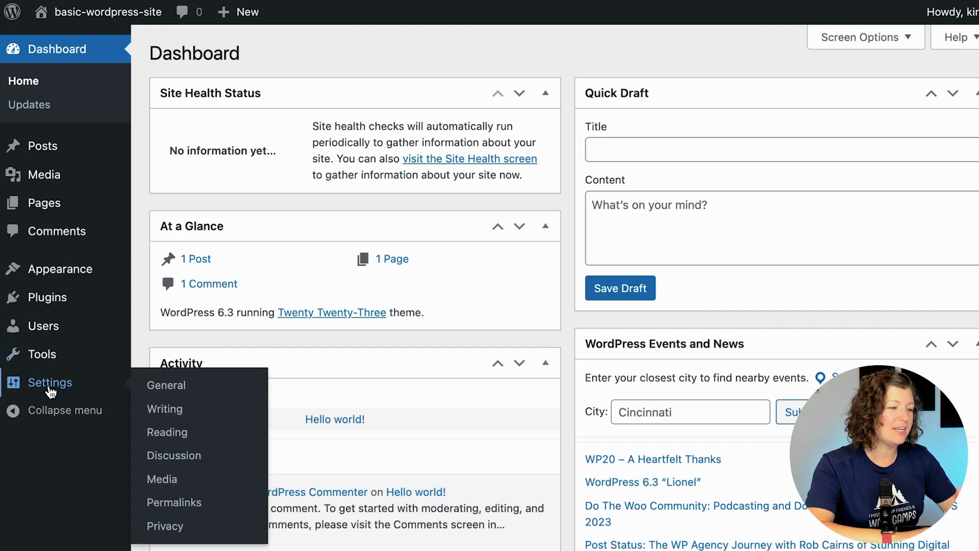
{"action": "left_click", "coordinate": [190, 393]}
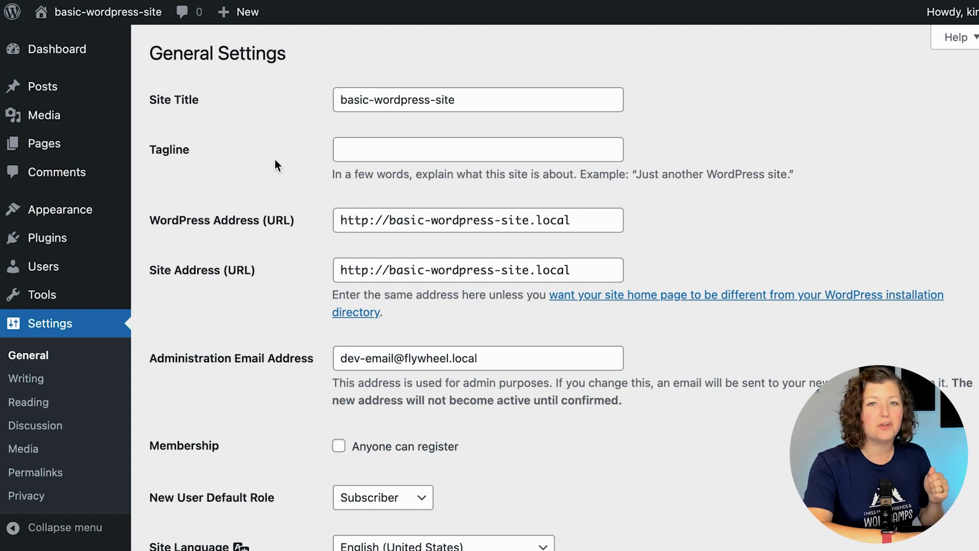
Change the site title to "Must Love Dogs Membership" without saving the settings
{"action": "triple_click", "coordinate": [488, 94]}
{"action": "key", "text": "BackSpace"}
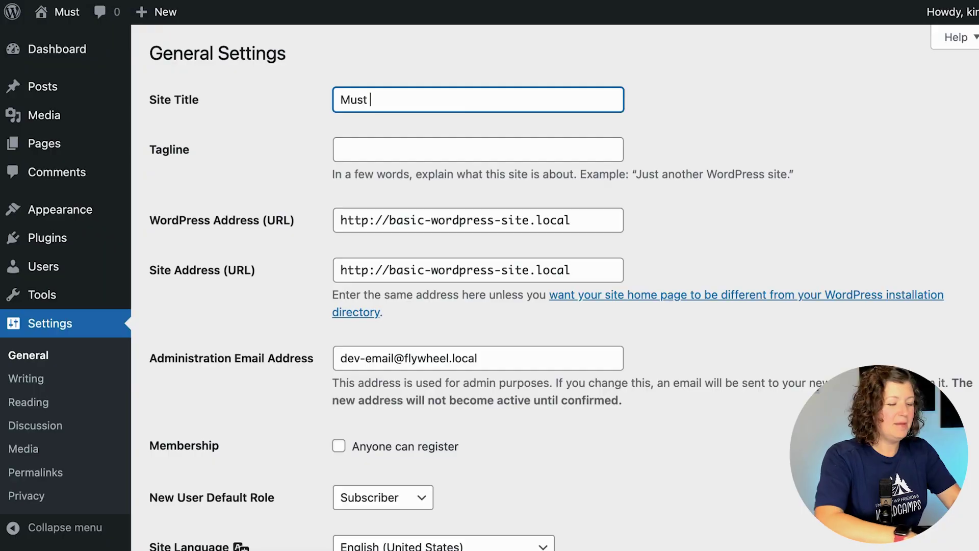
{"action": "type", "text": "Love Dogs Membership"}
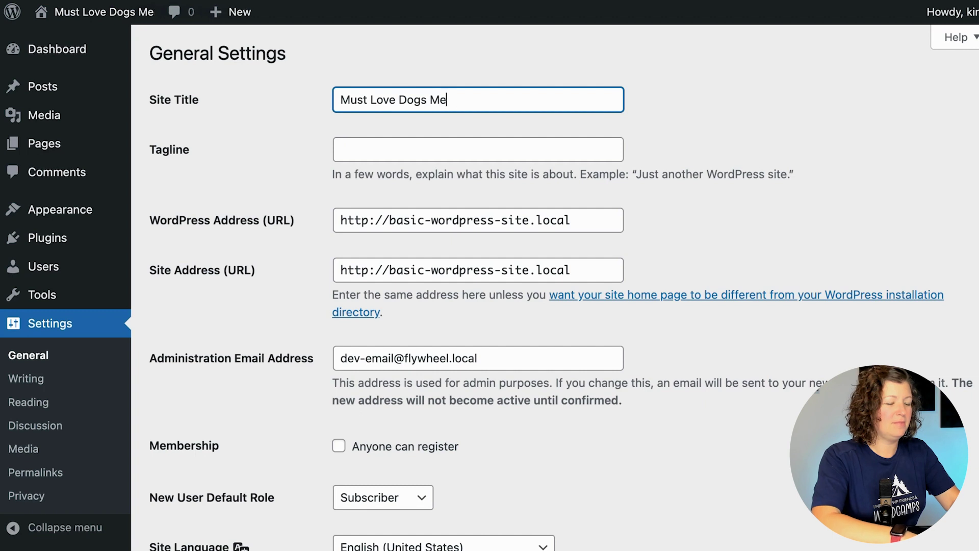
{"action": "key", "text": "Tab"}
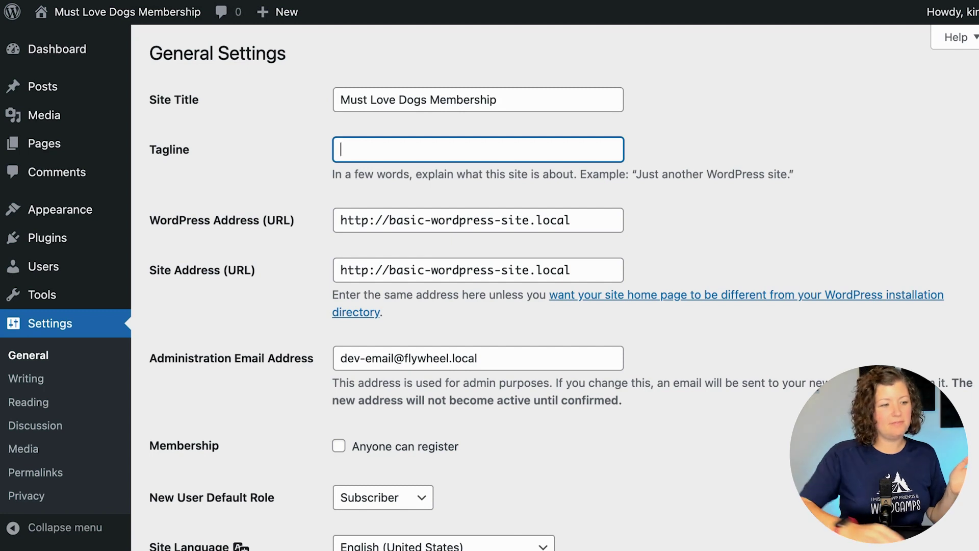
Review the General settings, including site addresses, membership, the New User Default Role choices, site language and timezone
{"action": "left_click", "coordinate": [341, 221]}
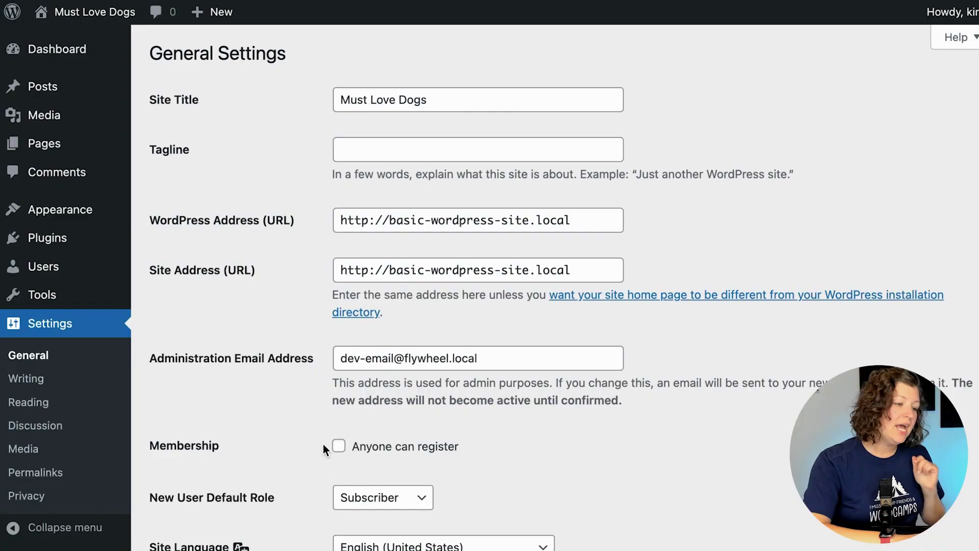
{"action": "scroll", "coordinate": [322, 444], "scroll_direction": "down", "scroll_amount": 2}
{"action": "left_click_drag", "start_coordinate": [148, 372], "coordinate": [238, 369]}
{"action": "left_click", "coordinate": [240, 368]}
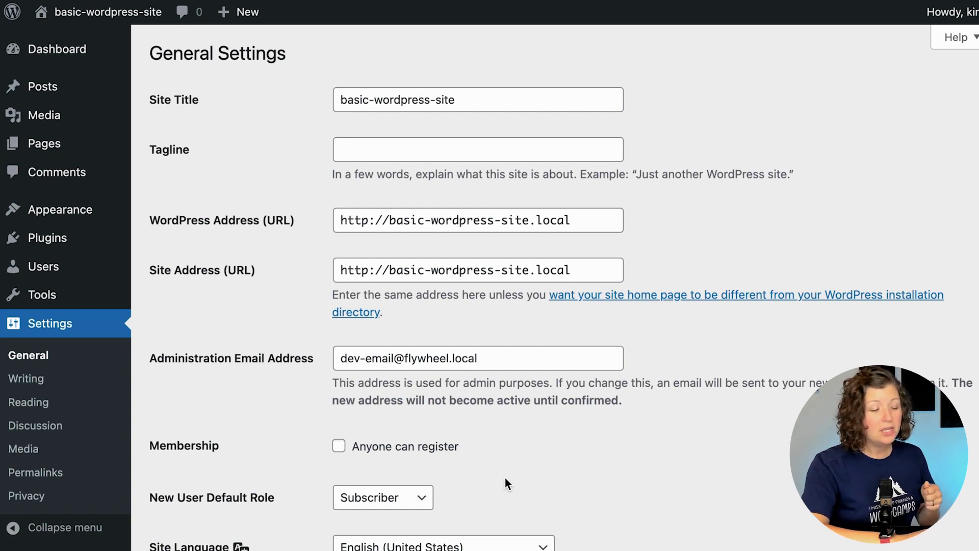
{"action": "left_click", "coordinate": [423, 496]}
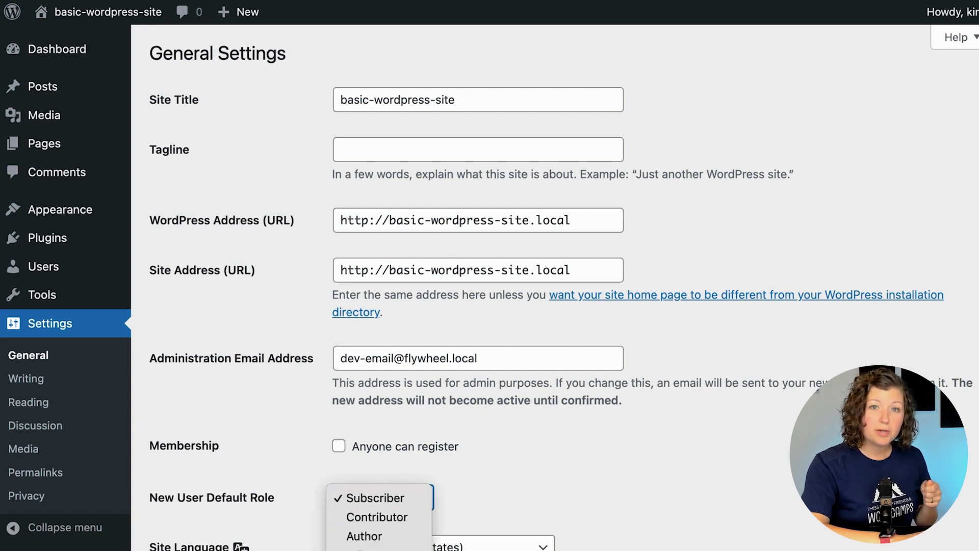
{"action": "left_click", "coordinate": [464, 500]}
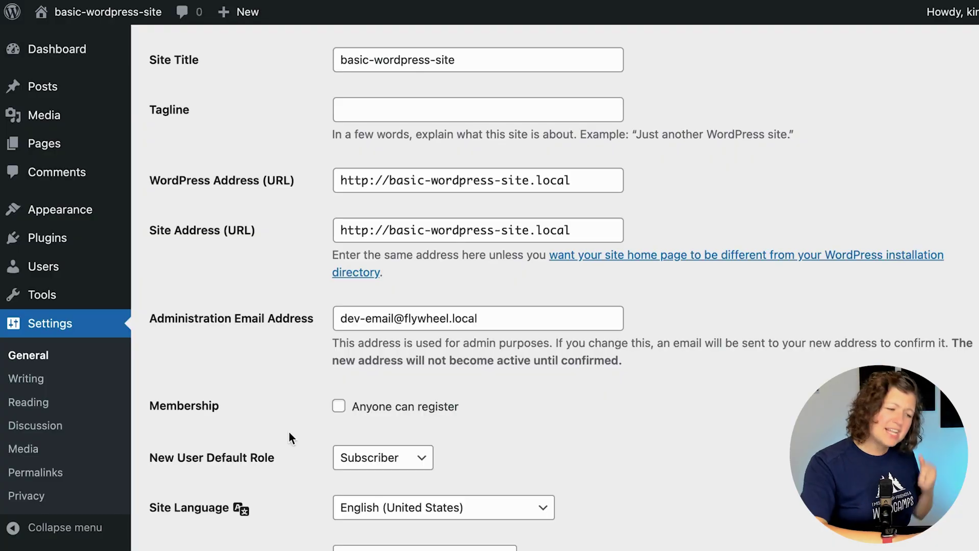
{"action": "scroll", "coordinate": [289, 430], "scroll_direction": "down", "scroll_amount": 5}
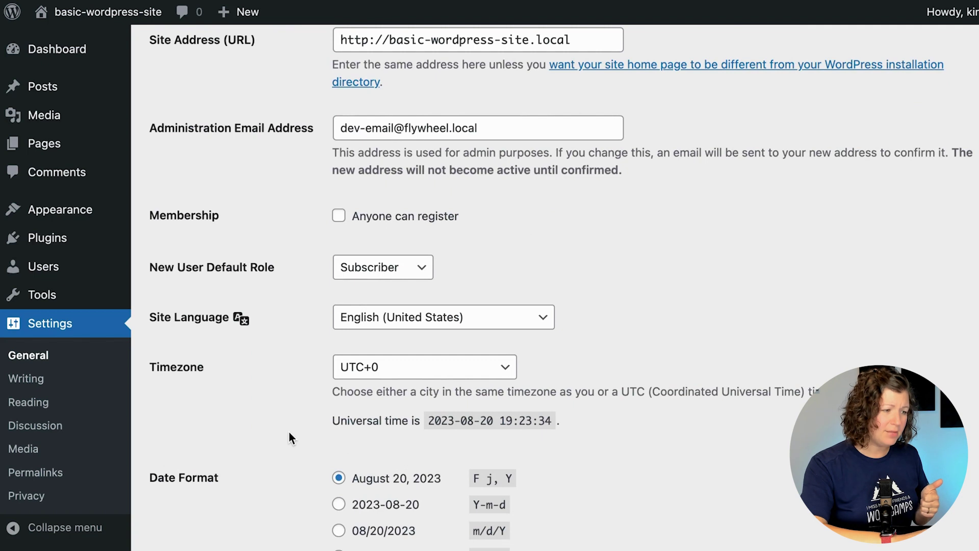
Open the Reading settings and examine the homepage display, blog page and search engine visibility options
{"action": "left_click", "coordinate": [67, 404]}
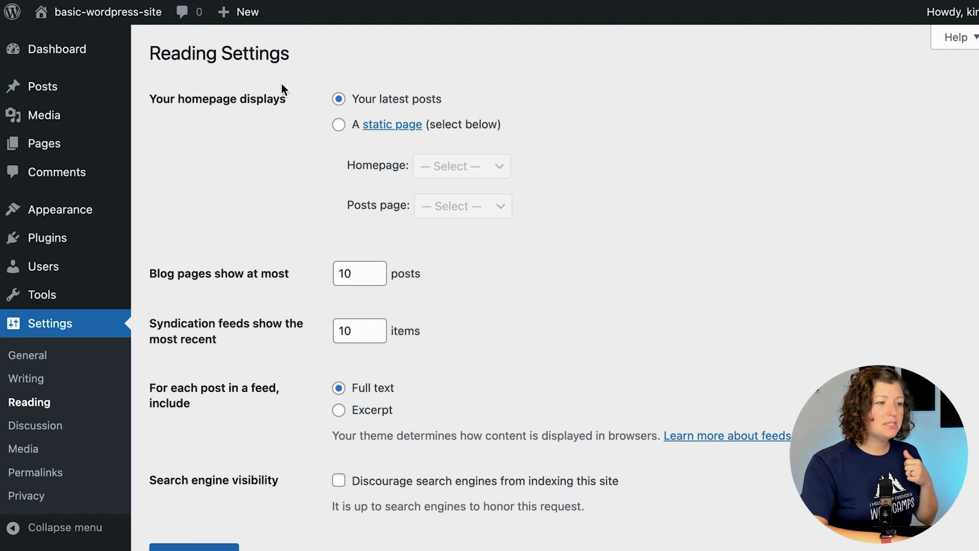
{"action": "left_click_drag", "start_coordinate": [151, 97], "coordinate": [284, 99]}
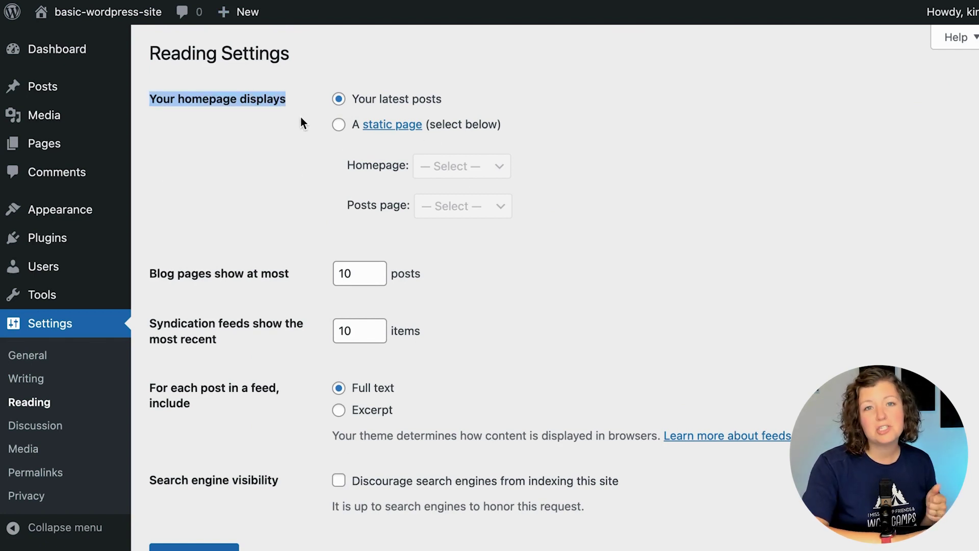
{"action": "left_click", "coordinate": [301, 116]}
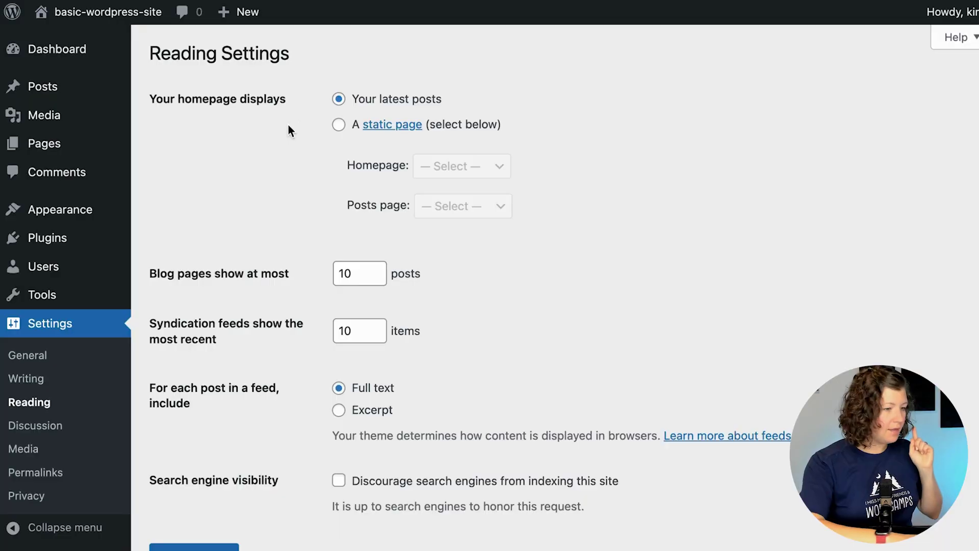
{"action": "scroll", "coordinate": [235, 337], "scroll_direction": "down", "scroll_amount": 2}
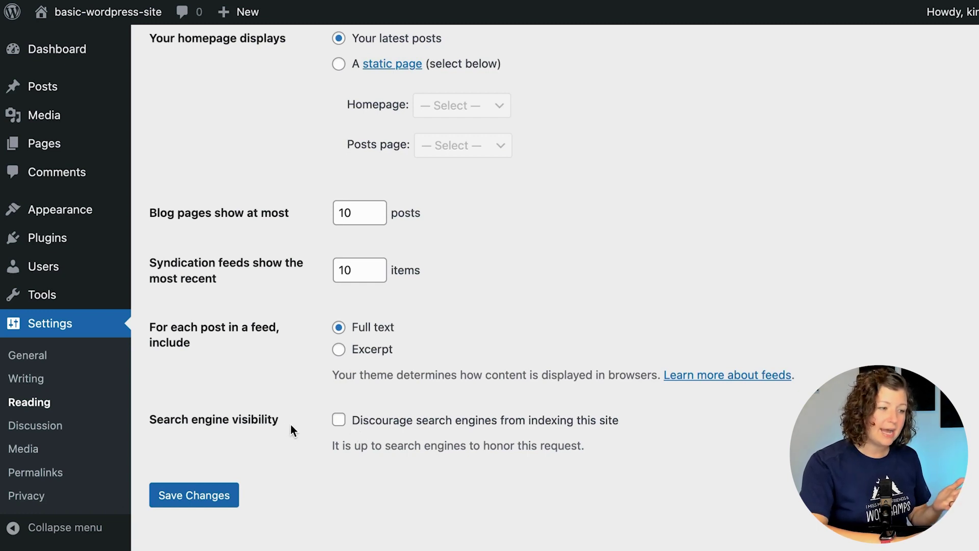
Open the Permalink settings and examine the permalink structures, especially the Post name URL format and the optional settings
{"action": "left_click", "coordinate": [75, 472]}
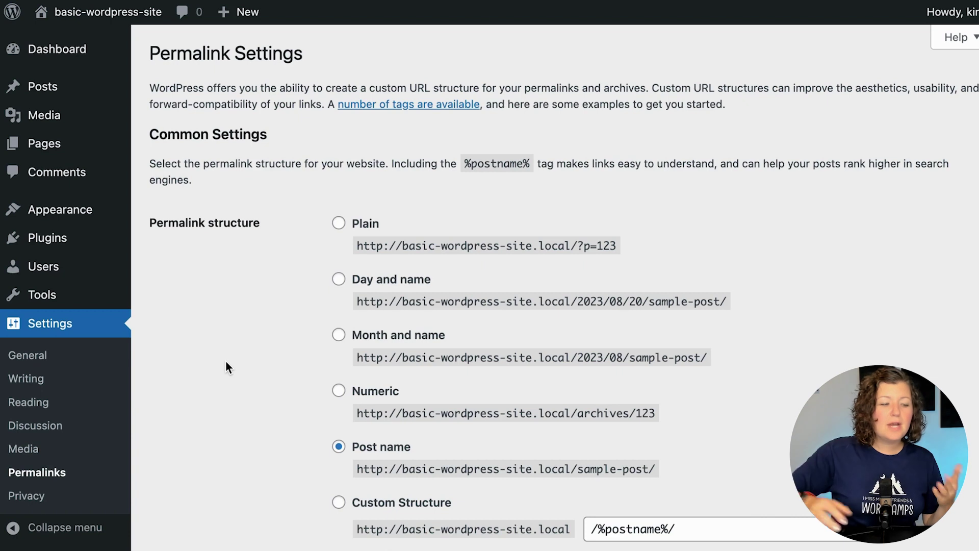
{"action": "scroll", "coordinate": [404, 335], "scroll_direction": "down", "scroll_amount": 3}
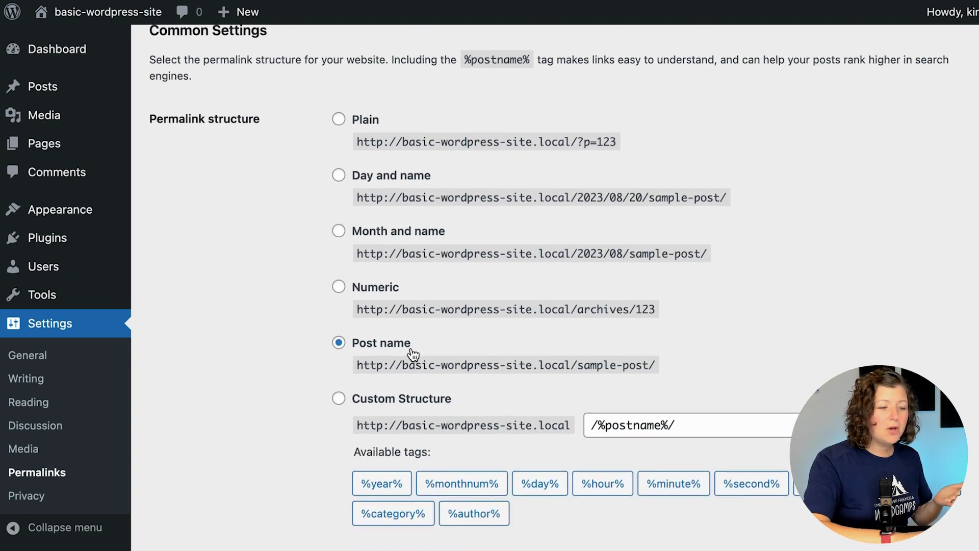
{"action": "left_click_drag", "start_coordinate": [577, 364], "coordinate": [680, 368]}
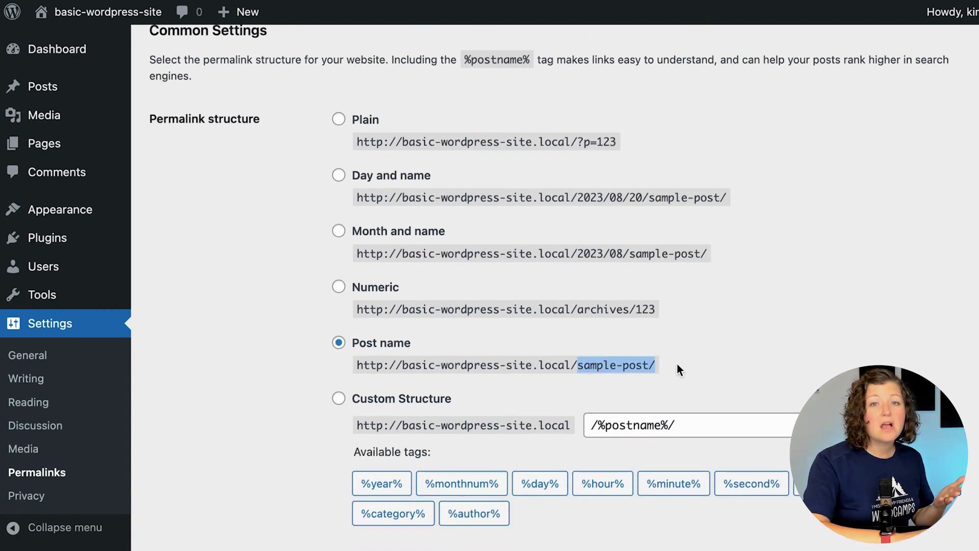
{"action": "scroll", "coordinate": [321, 443], "scroll_direction": "down", "scroll_amount": 3}
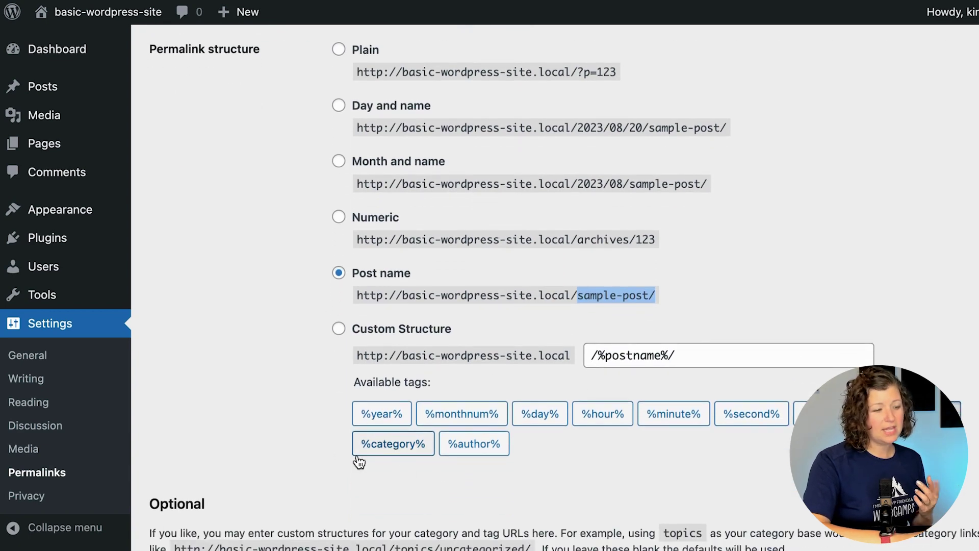
{"action": "scroll", "coordinate": [241, 408], "scroll_direction": "down", "scroll_amount": 3}
{"action": "scroll", "coordinate": [241, 408], "scroll_direction": "up", "scroll_amount": 6}
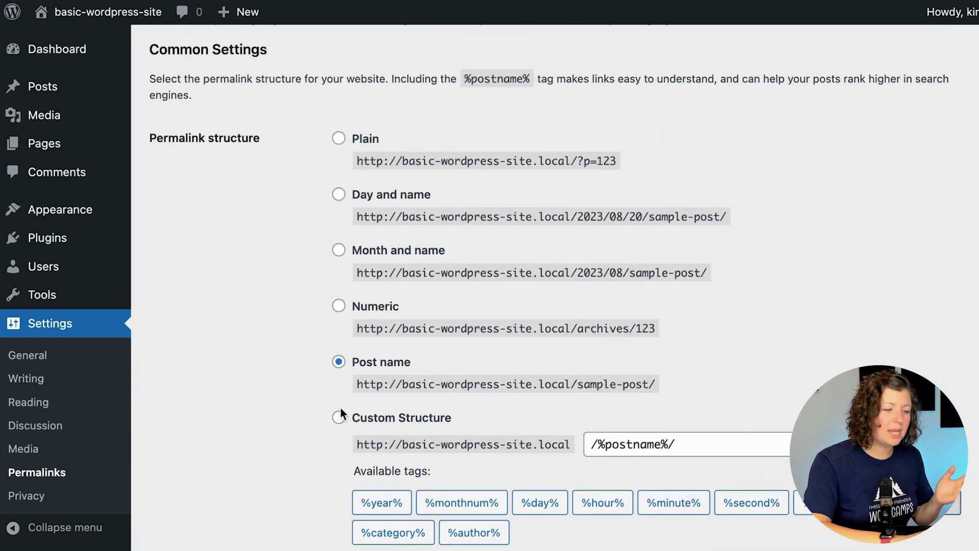
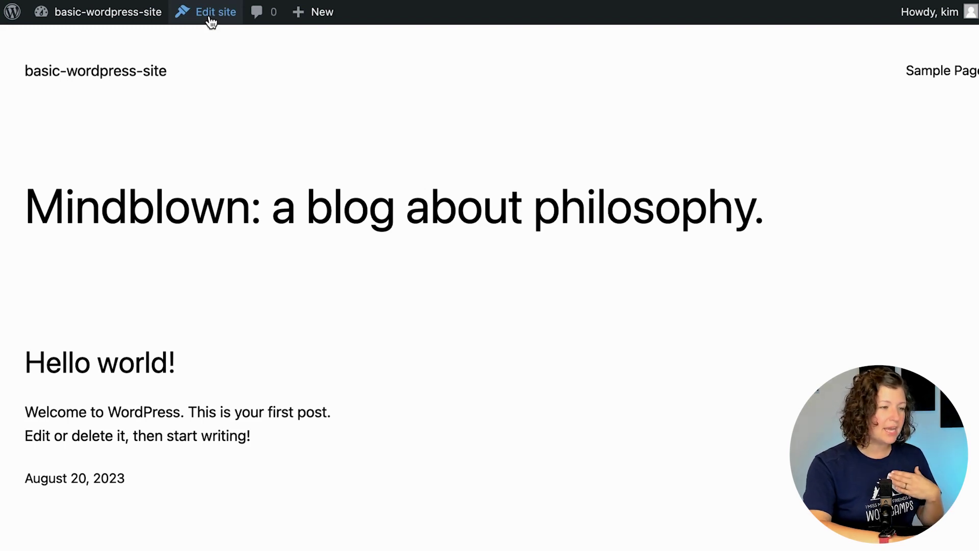
Open the Header template part for editing in the site editor and dismiss the welcome guide
{"action": "left_click", "coordinate": [211, 22]}
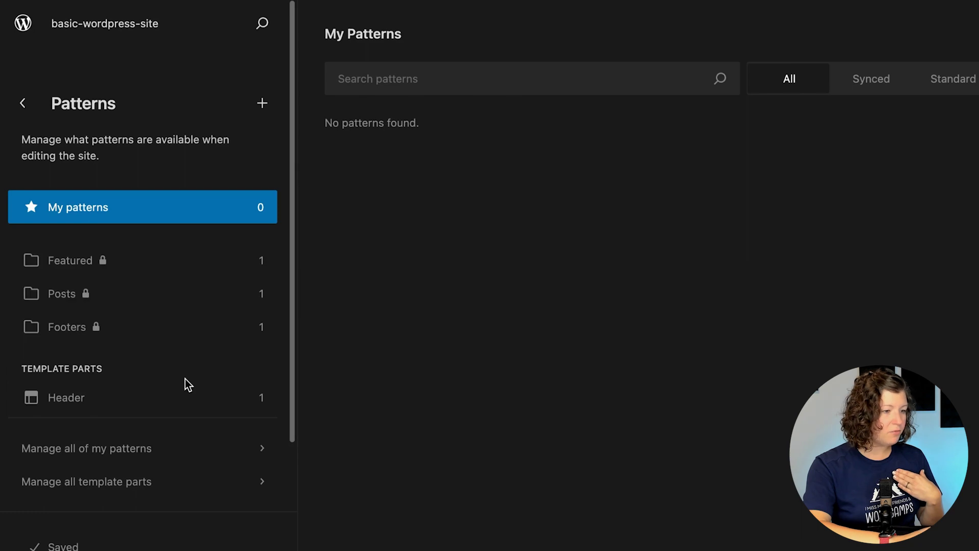
{"action": "left_click", "coordinate": [186, 403]}
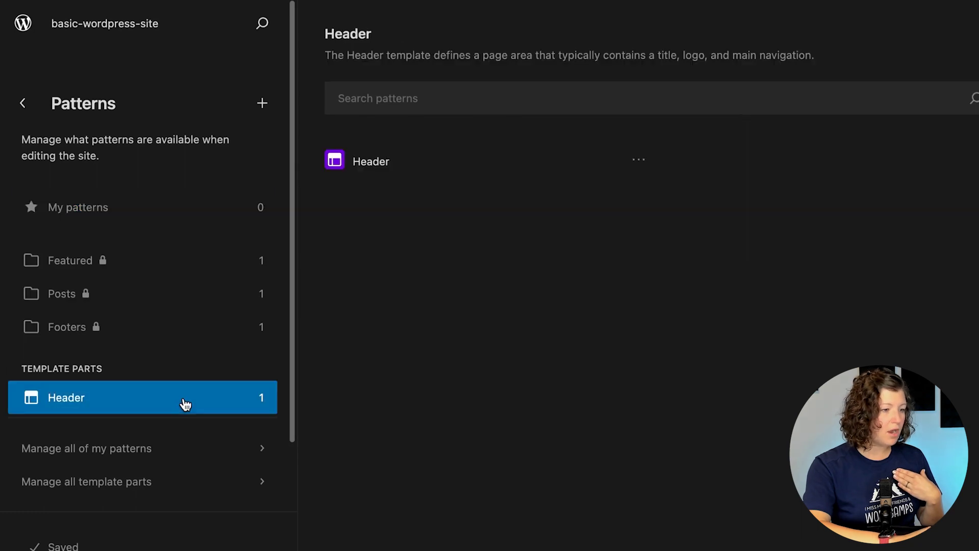
{"action": "left_click", "coordinate": [424, 152]}
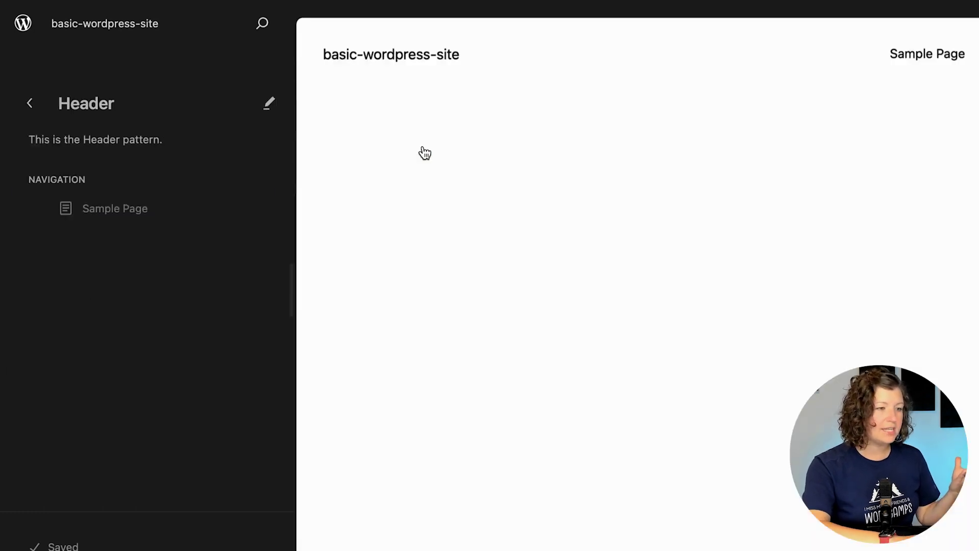
{"action": "left_click", "coordinate": [437, 65]}
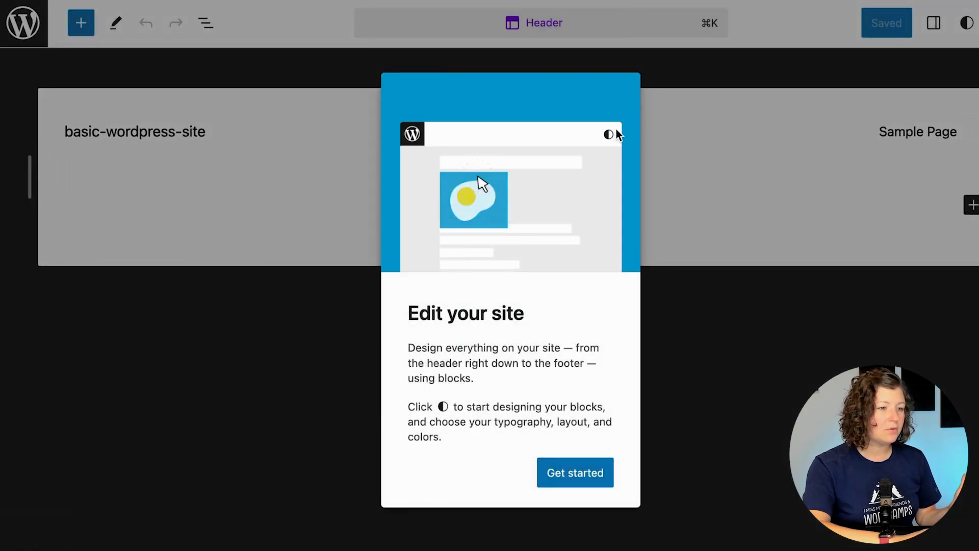
{"action": "left_click", "coordinate": [574, 476]}
Insert a Site Logo block before the site title in the header row
{"action": "left_click", "coordinate": [190, 132]}
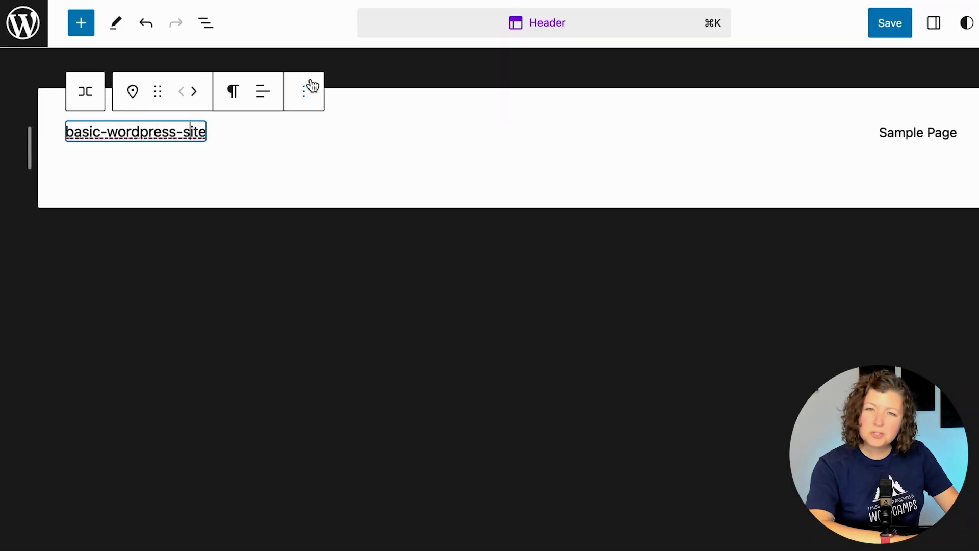
{"action": "left_click", "coordinate": [311, 97]}
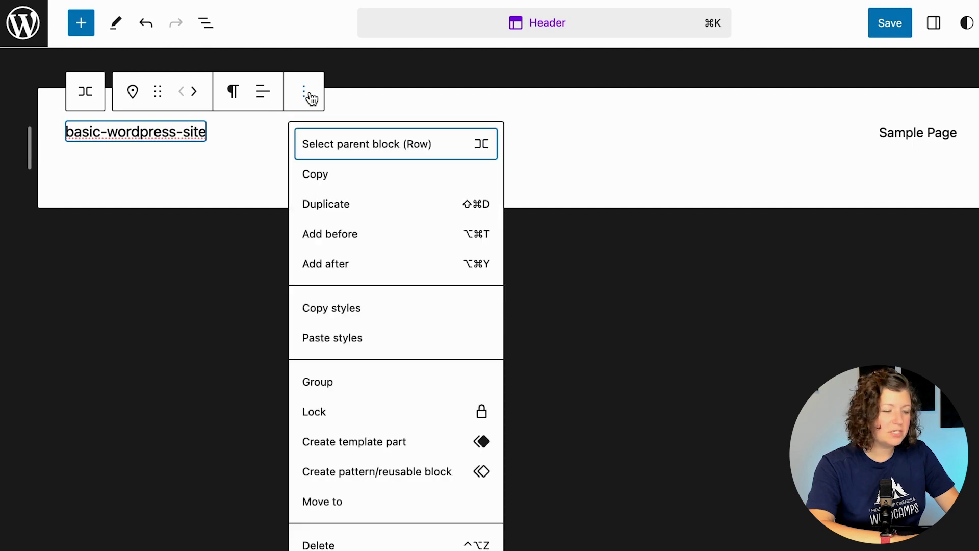
{"action": "left_click", "coordinate": [360, 225]}
{"action": "type", "text": "/logo"}
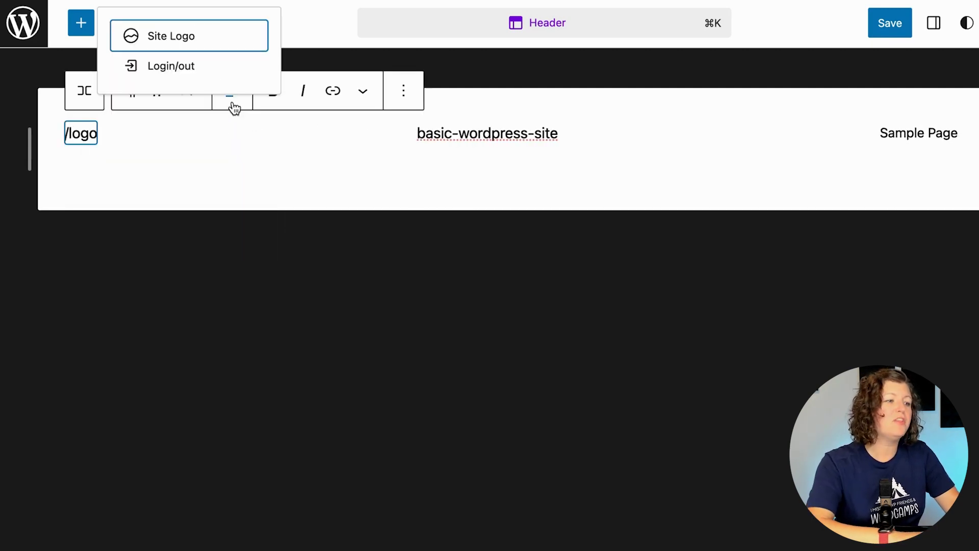
{"action": "left_click", "coordinate": [209, 47]}
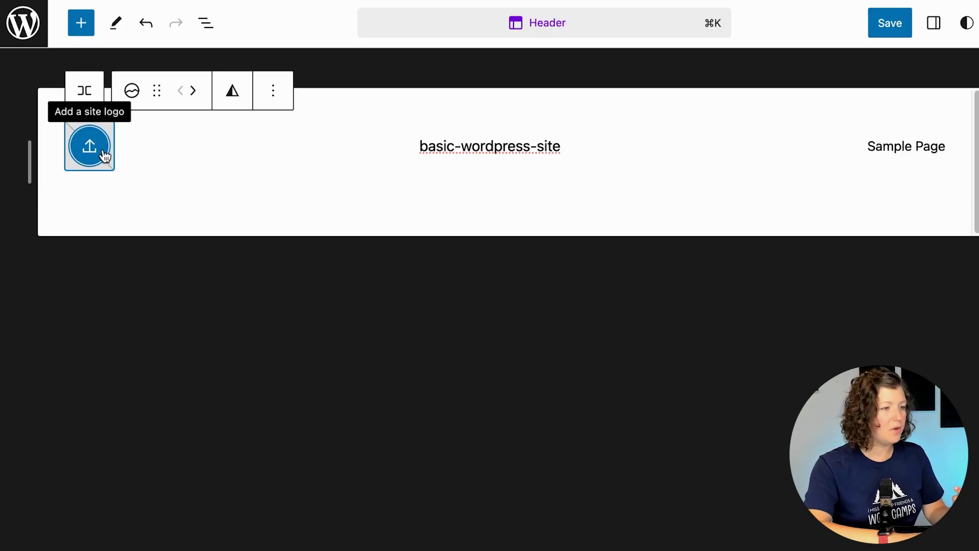
Select the header's Navigation block through the List View and add a link to the Hello world! post
{"action": "left_click", "coordinate": [890, 146]}
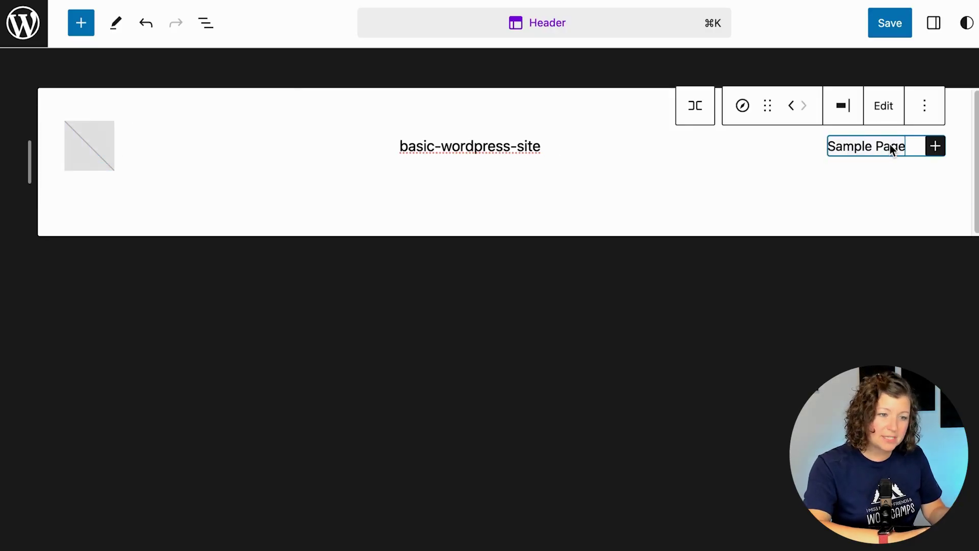
{"action": "left_click", "coordinate": [204, 23]}
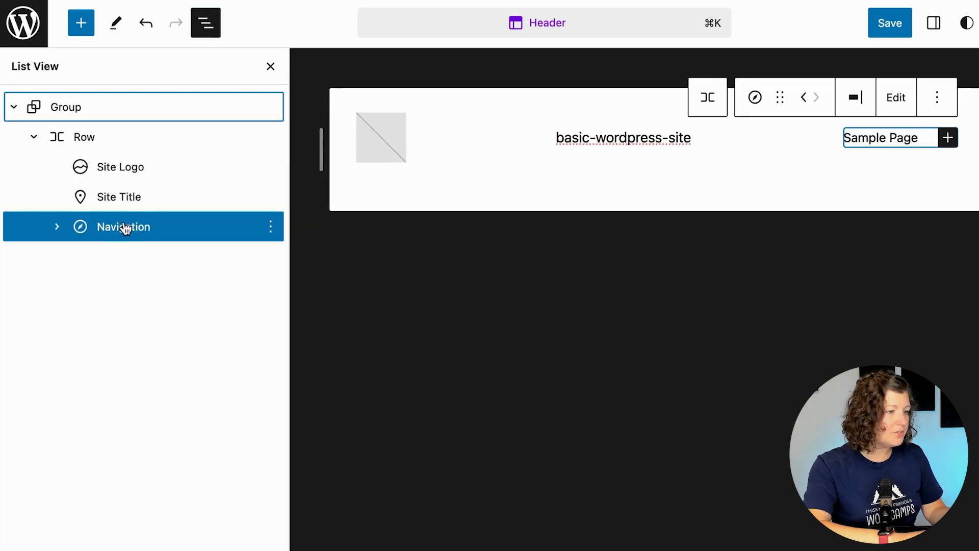
{"action": "left_click", "coordinate": [125, 228]}
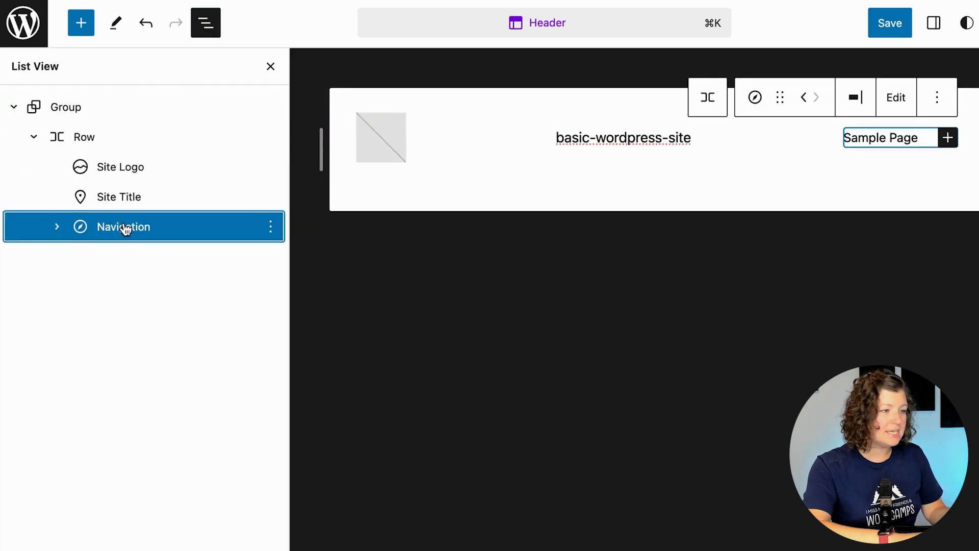
{"action": "left_click", "coordinate": [949, 138]}
{"action": "left_click", "coordinate": [807, 276]}
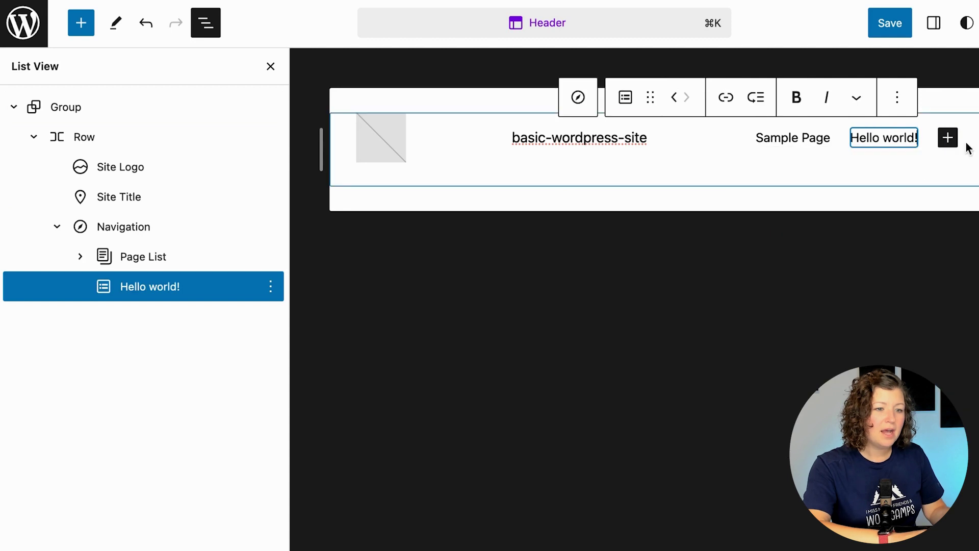
Add a link to the Uncategorized category to the header navigation and save the Header and Navigation changes
{"action": "left_click", "coordinate": [949, 138]}
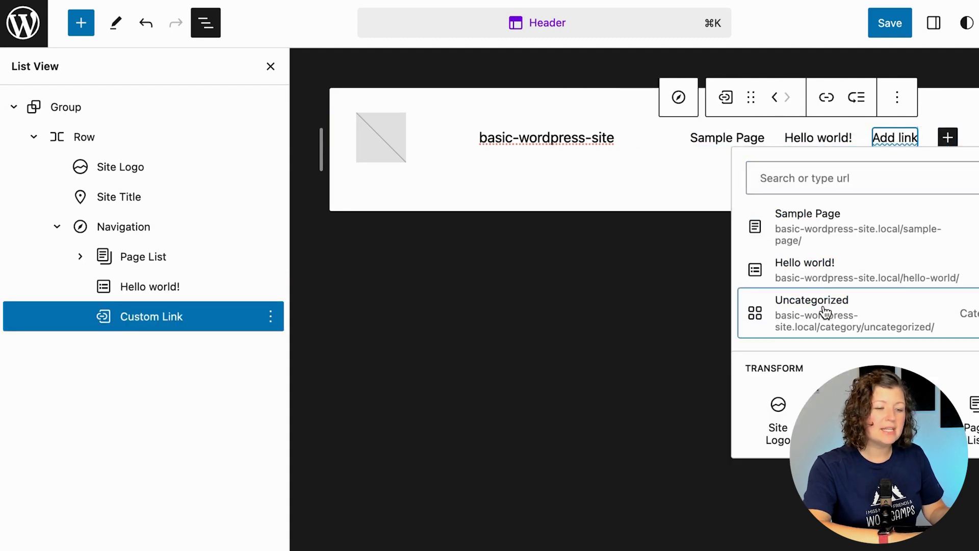
{"action": "left_click", "coordinate": [827, 321]}
{"action": "left_click", "coordinate": [907, 29]}
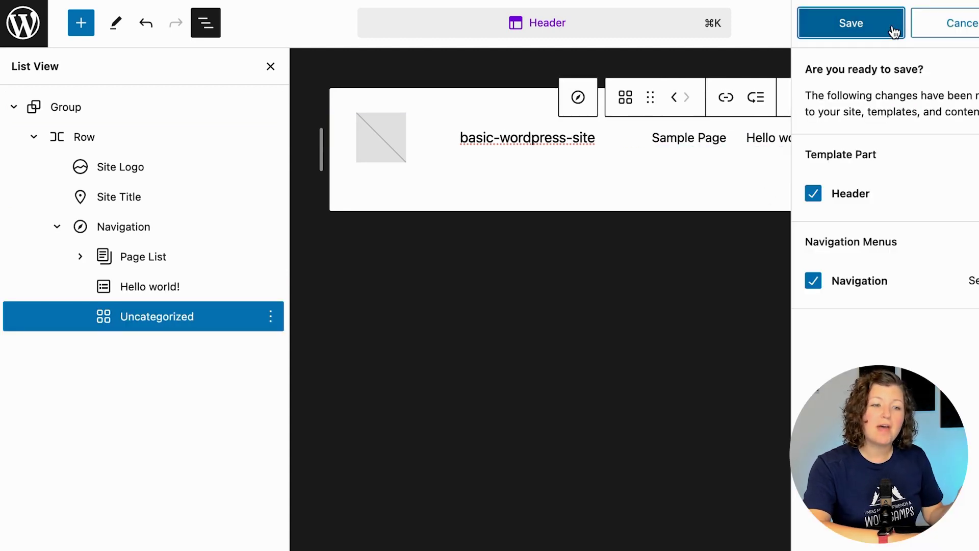
{"action": "left_click", "coordinate": [863, 25]}
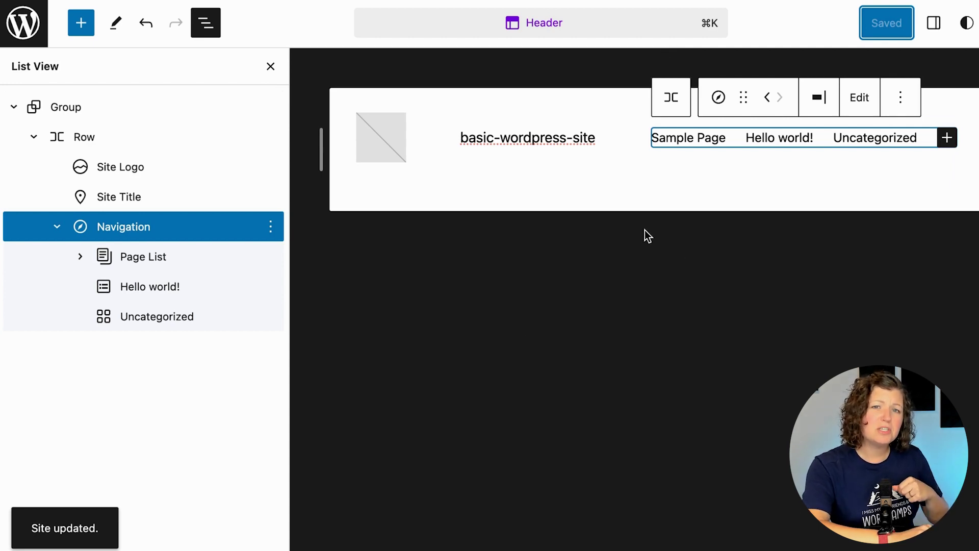
Leave the site editor for the dashboard and open the Add Themes screen to look at the popular themes
{"action": "left_click", "coordinate": [33, 26]}
{"action": "left_click", "coordinate": [22, 104]}
{"action": "left_click", "coordinate": [23, 104]}
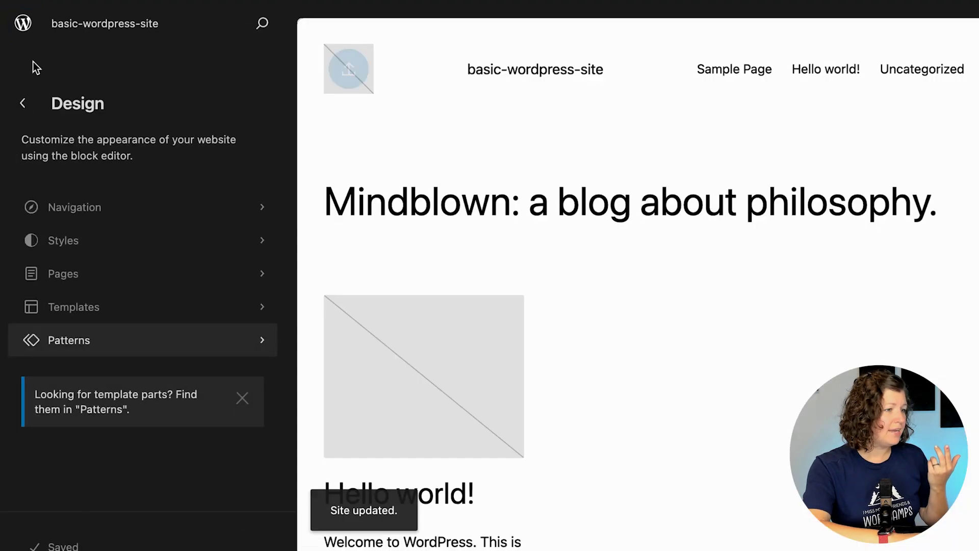
{"action": "left_click", "coordinate": [26, 31]}
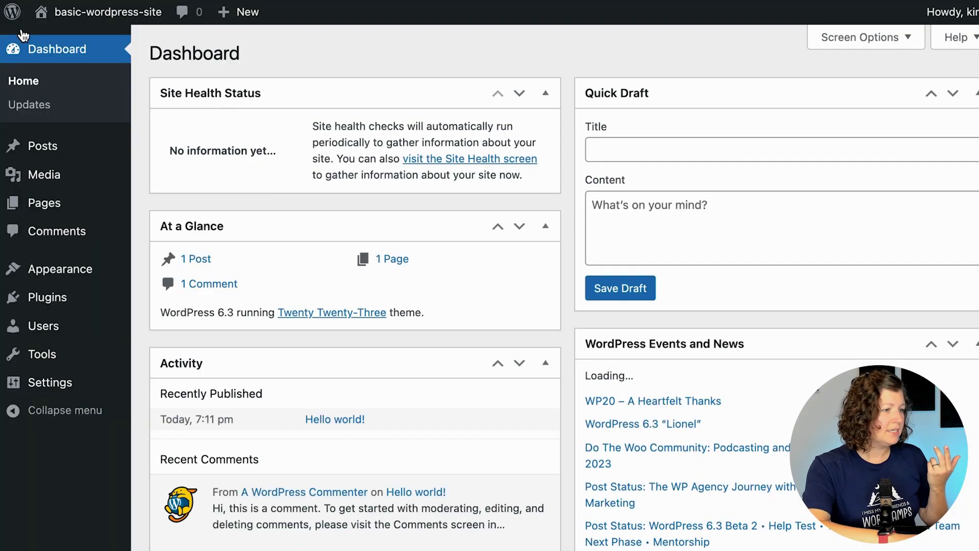
{"action": "mouse_move", "coordinate": [76, 274]}
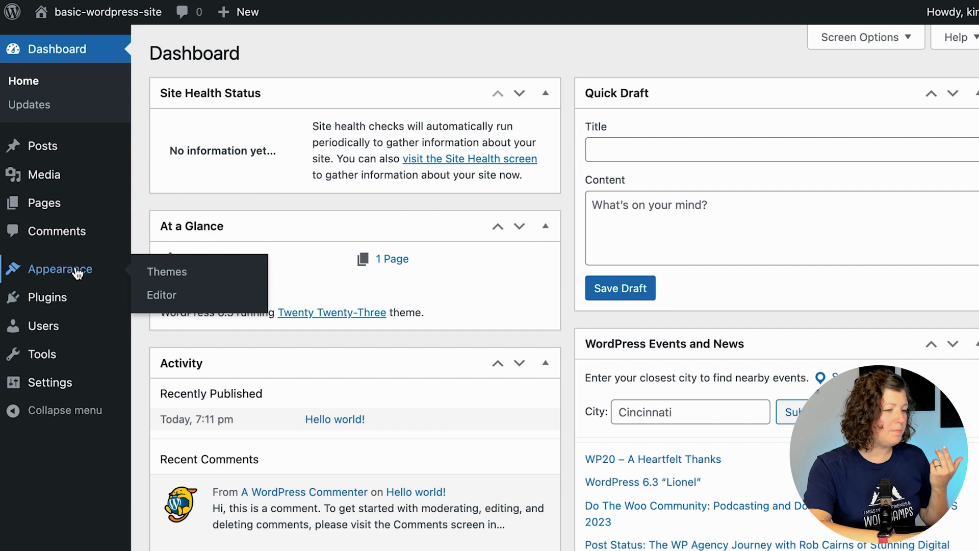
{"action": "left_click", "coordinate": [167, 274]}
{"action": "left_click", "coordinate": [291, 57]}
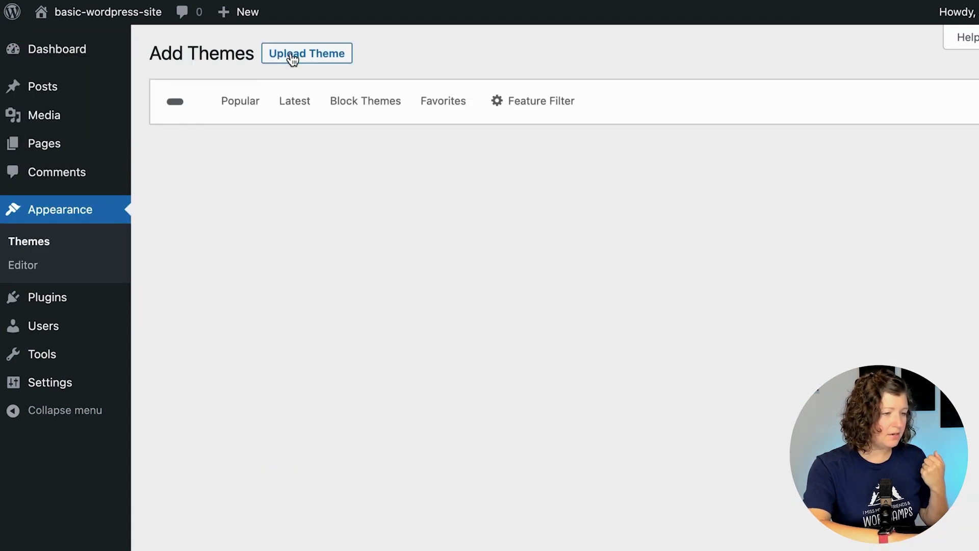
{"action": "mouse_move", "coordinate": [471, 236]}
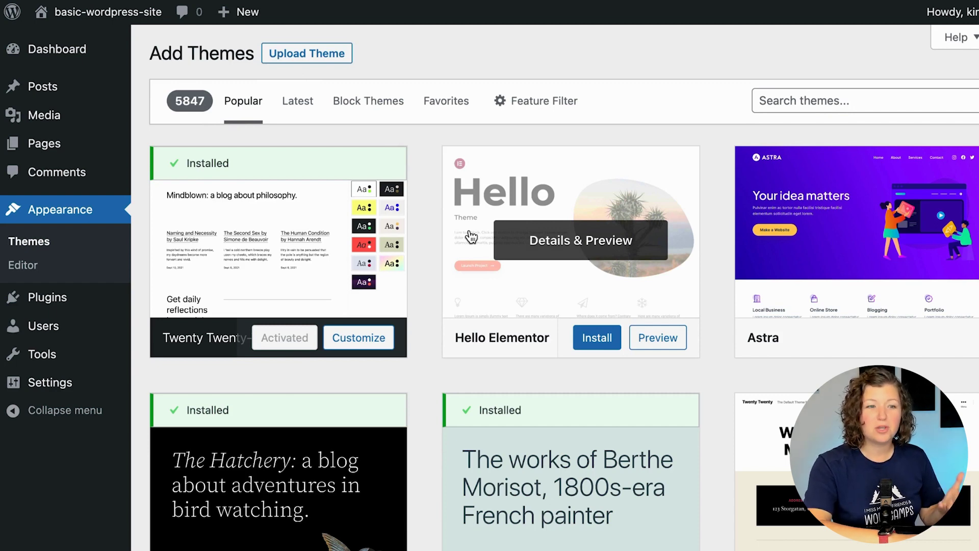
Search the theme directory for memberlite, then install and activate the Memberlite theme
{"action": "left_click", "coordinate": [784, 100]}
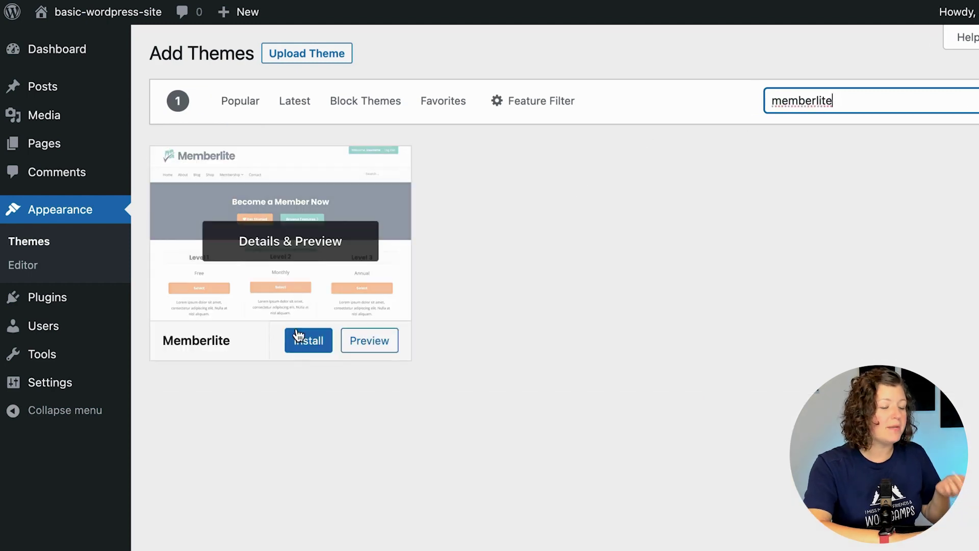
{"action": "left_click", "coordinate": [308, 342]}
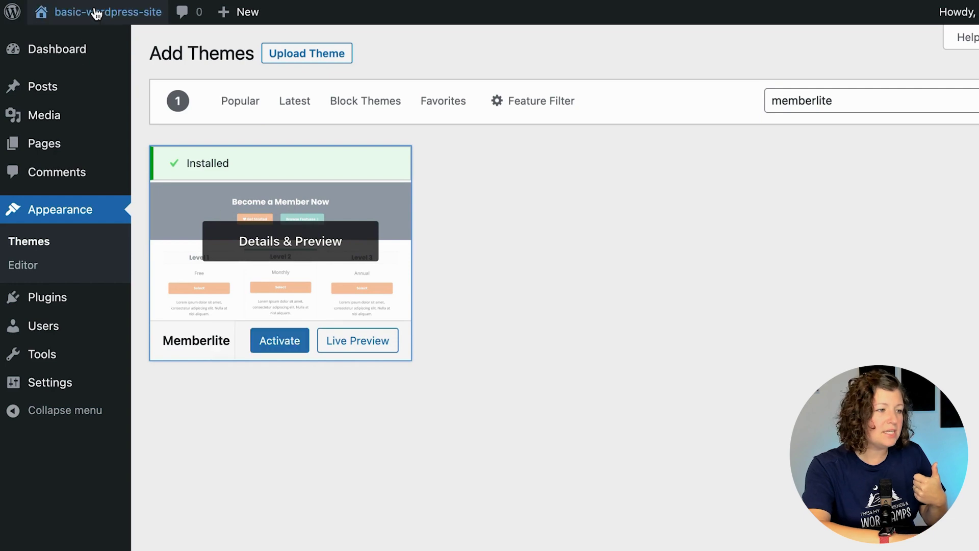
{"action": "mouse_move", "coordinate": [99, 17]}
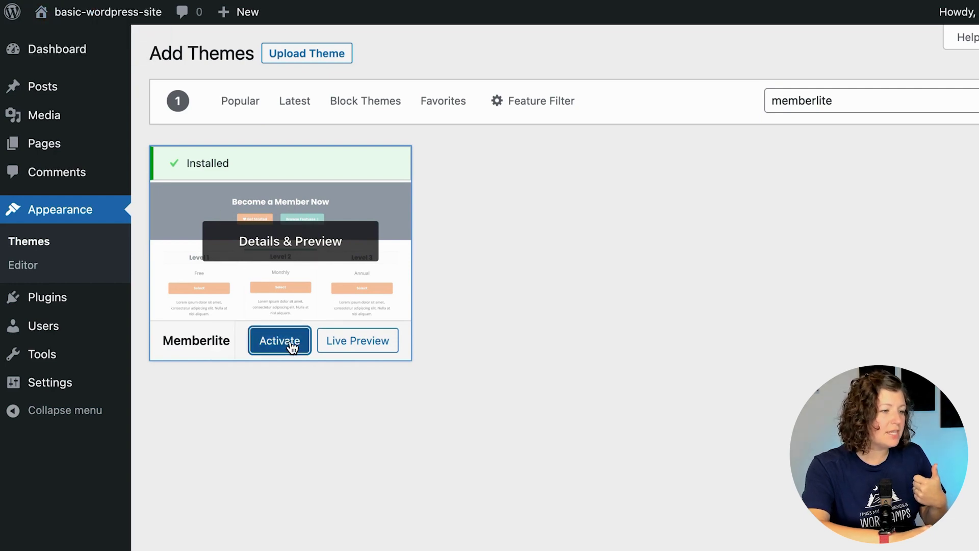
{"action": "left_click", "coordinate": [292, 348]}
Open the site's front end in the Customizer and examine the Site Identity settings, including the logo selection
{"action": "left_click", "coordinate": [99, 12]}
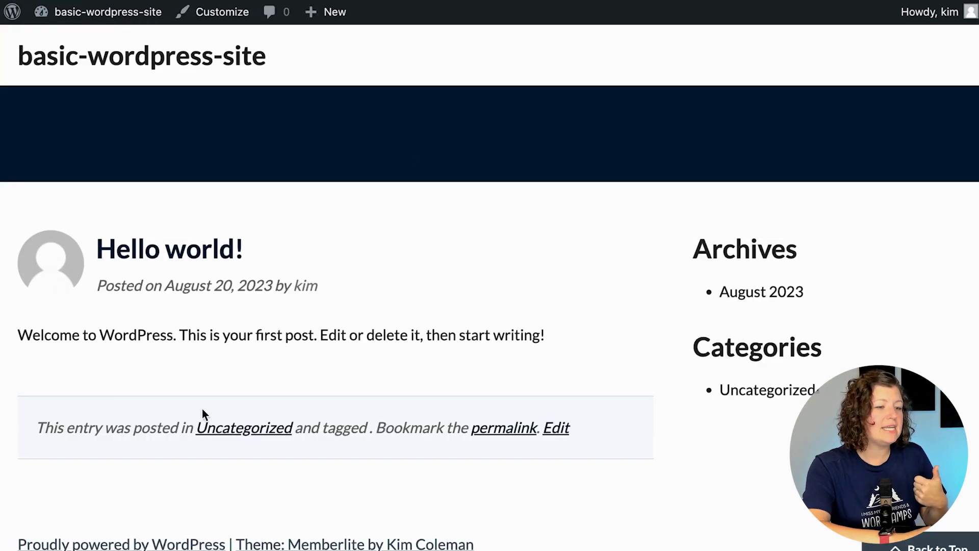
{"action": "left_click", "coordinate": [222, 16]}
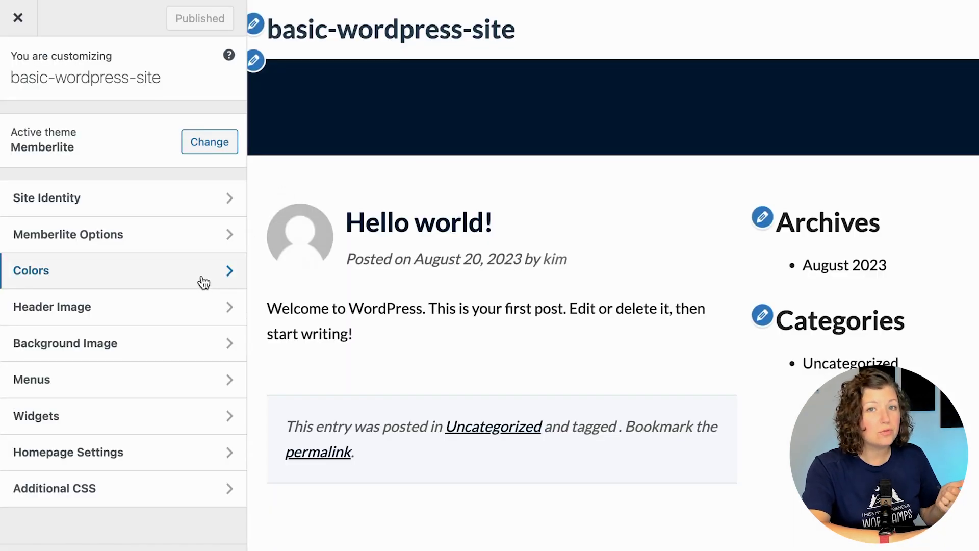
{"action": "left_click", "coordinate": [128, 200]}
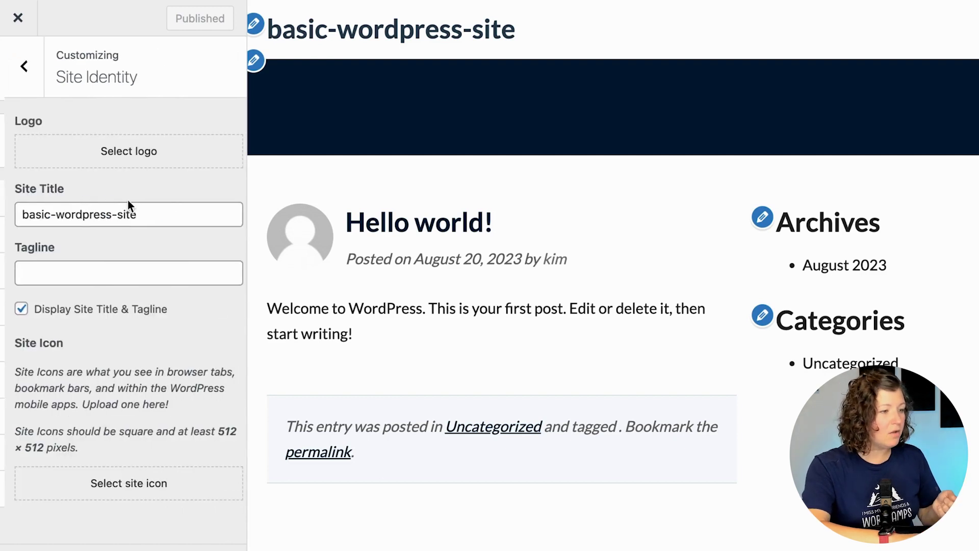
{"action": "left_click", "coordinate": [117, 148]}
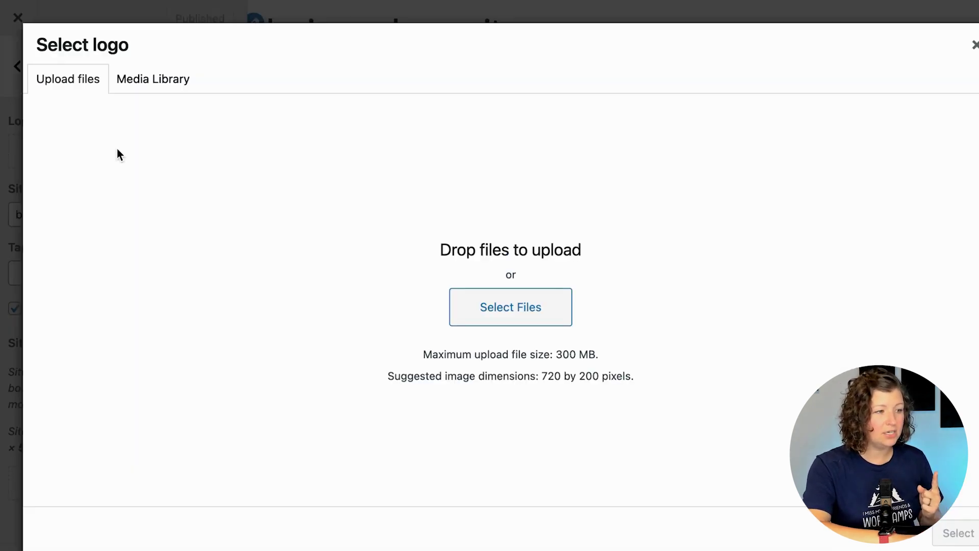
{"action": "key", "text": "Escape"}
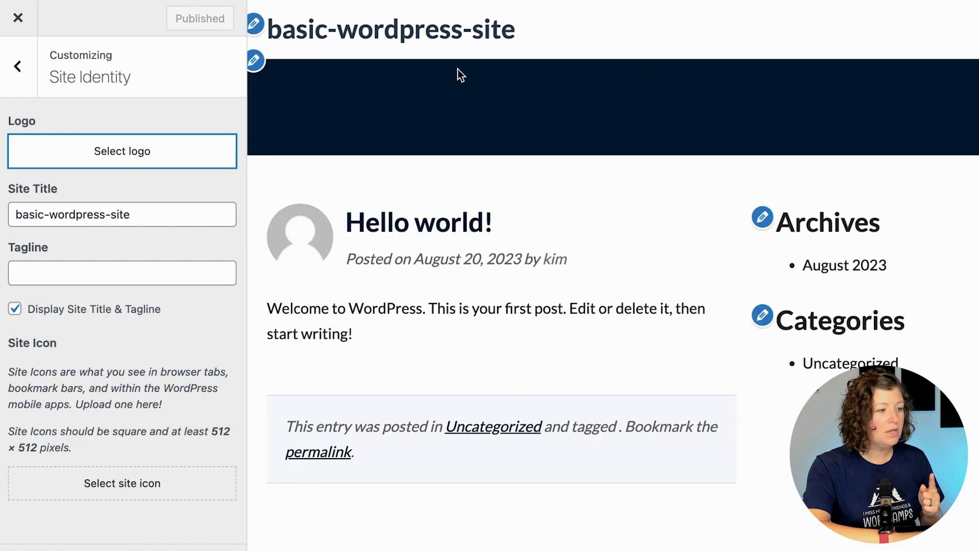
{"action": "left_click", "coordinate": [29, 64]}
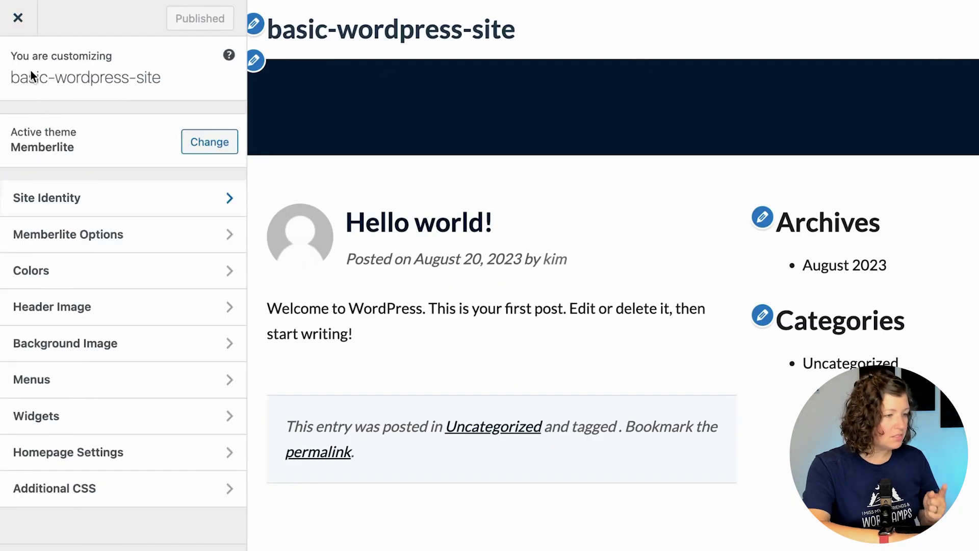
Create a new menu named Primary in the Customizer and assign it to the Primary menu location
{"action": "left_click", "coordinate": [94, 388]}
{"action": "left_click", "coordinate": [182, 306]}
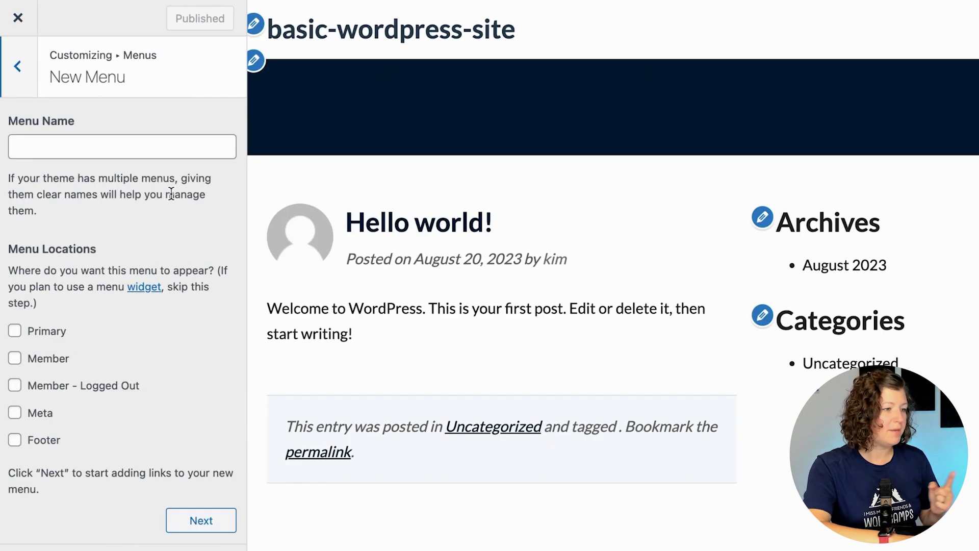
{"action": "left_click", "coordinate": [14, 333]}
{"action": "left_click", "coordinate": [201, 520]}
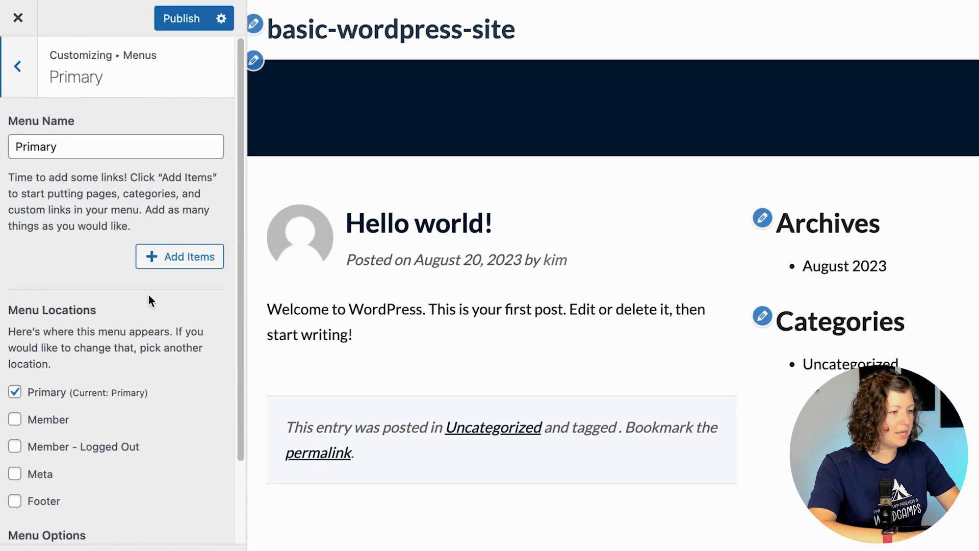
Add the Home and Sample Page items to the Primary menu and publish the change
{"action": "left_click", "coordinate": [177, 258]}
{"action": "left_click", "coordinate": [324, 145]}
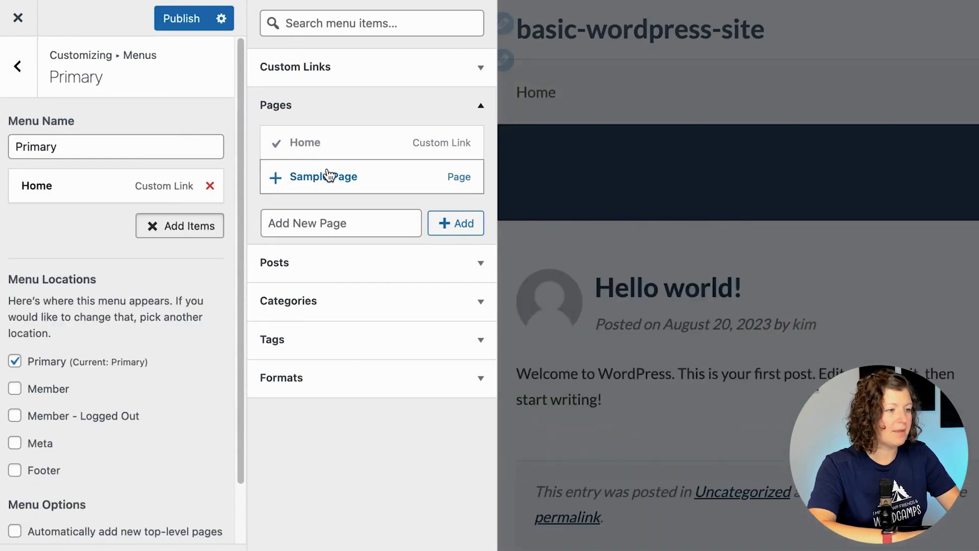
{"action": "left_click", "coordinate": [320, 183]}
{"action": "left_click", "coordinate": [180, 25]}
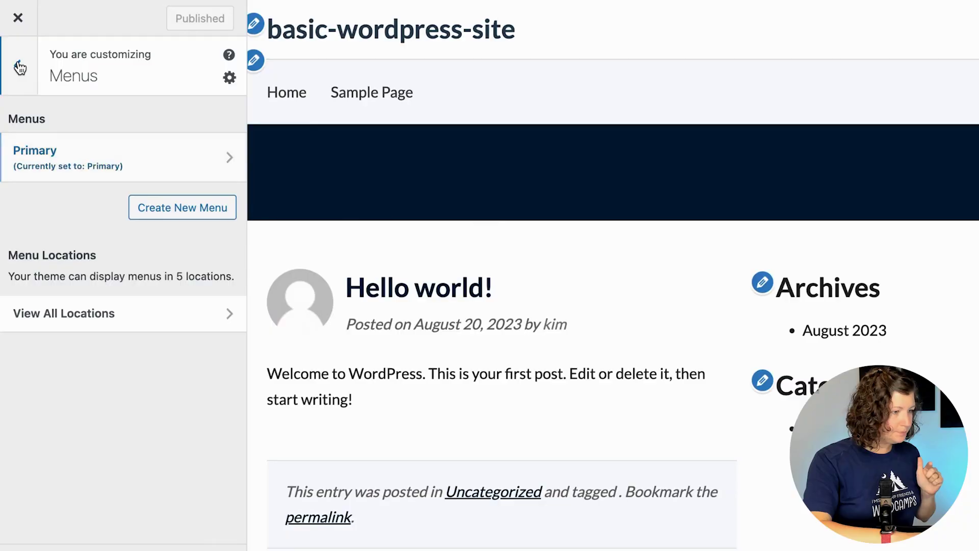
Open the Posts and Archives widget area in the Customizer and dismiss the block widgets welcome guide
{"action": "left_click", "coordinate": [19, 66]}
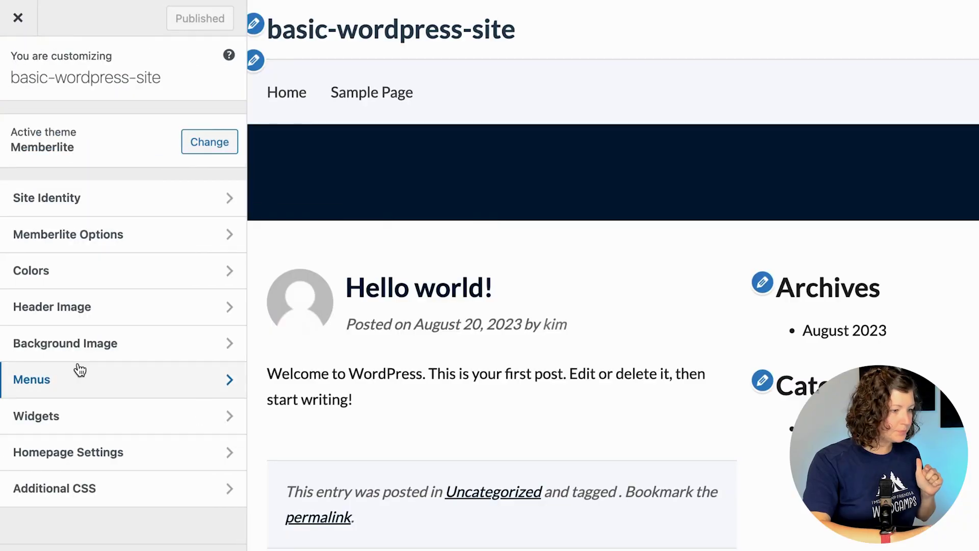
{"action": "left_click", "coordinate": [87, 411]}
{"action": "left_click", "coordinate": [110, 250]}
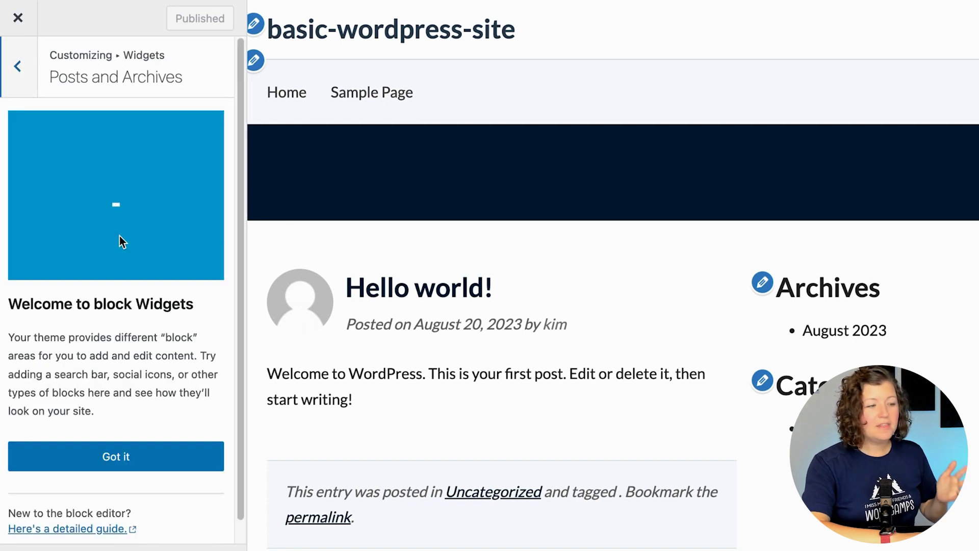
{"action": "left_click", "coordinate": [121, 458]}
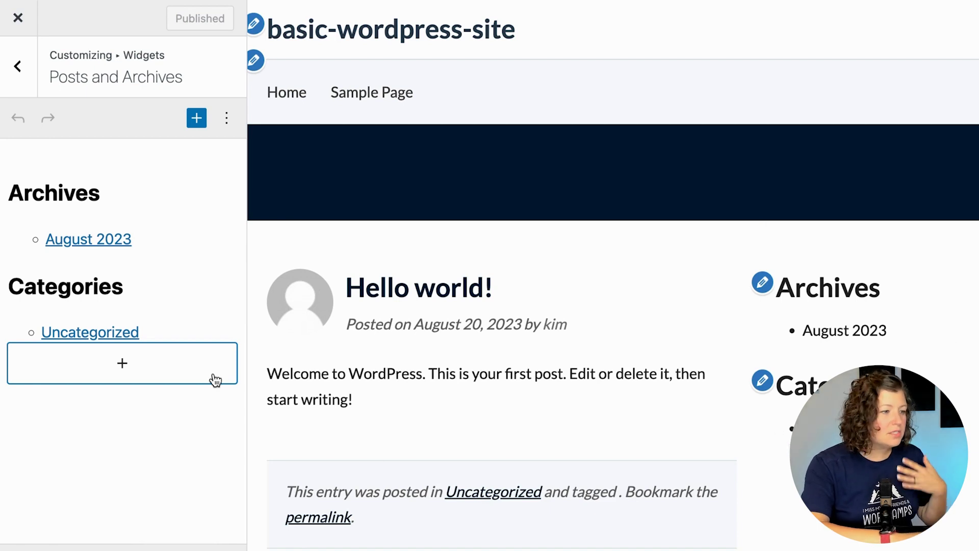
Insert an Image block above the Archives heading in the Posts and Archives widget area
{"action": "left_click", "coordinate": [125, 291]}
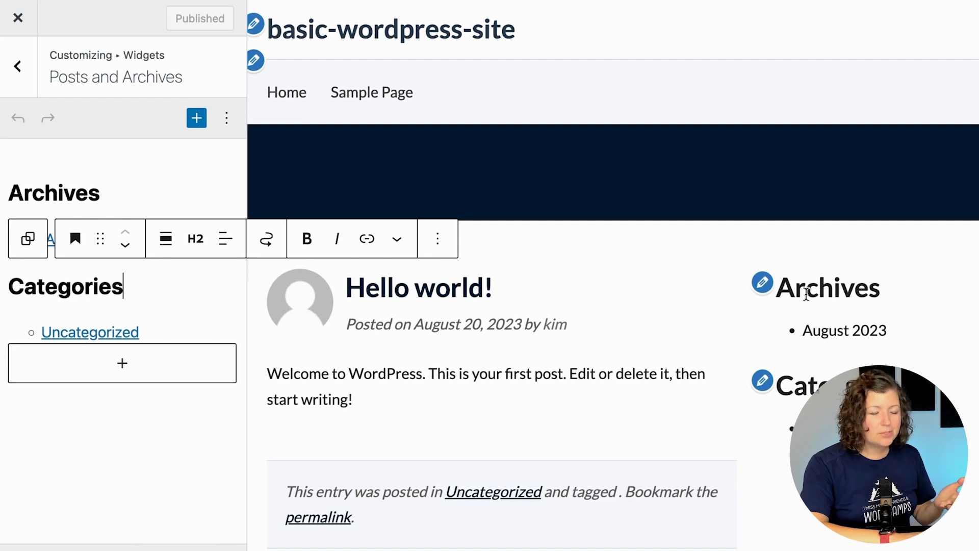
{"action": "left_click", "coordinate": [170, 192]}
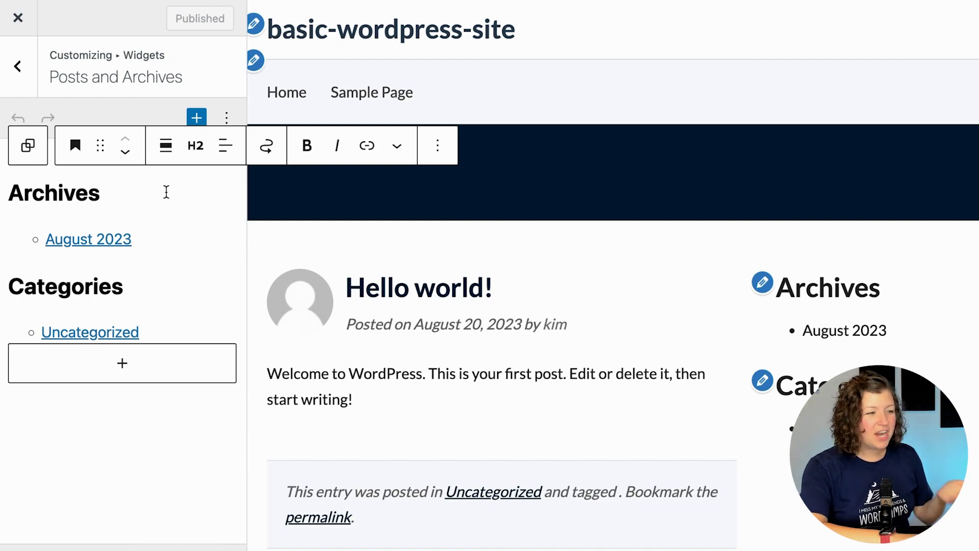
{"action": "key", "text": "Home"}
{"action": "key", "text": "Return"}
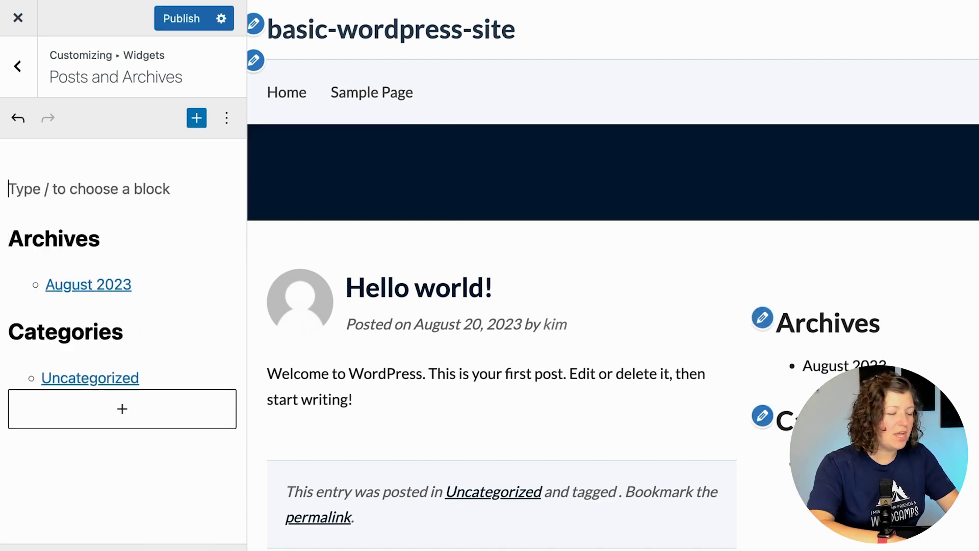
{"action": "type", "text": "/im"}
{"action": "key", "text": "Return"}
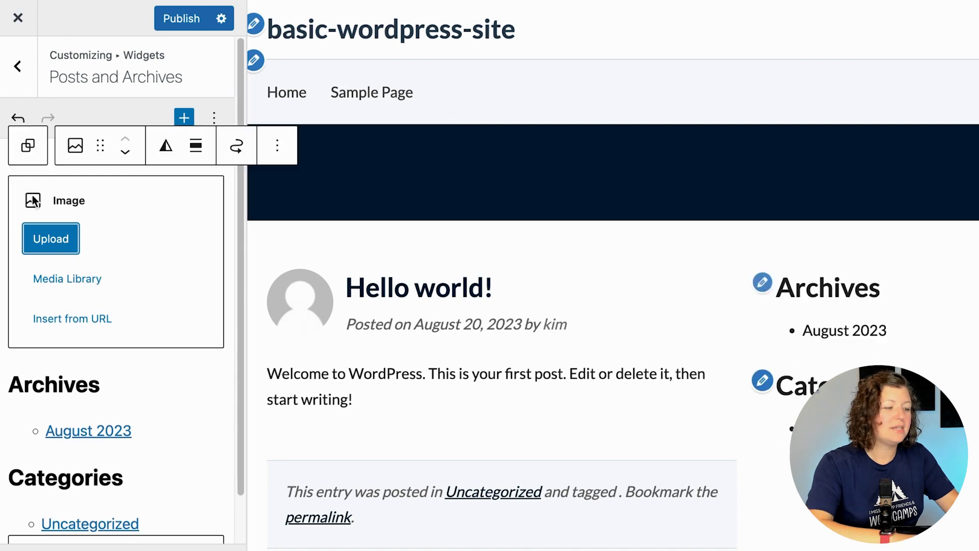
Remove the Archives and Categories headings and their lists from the Posts and Archives widget area
{"action": "left_click", "coordinate": [114, 333]}
{"action": "key", "text": "shift+alt+z"}
{"action": "left_click", "coordinate": [157, 376]}
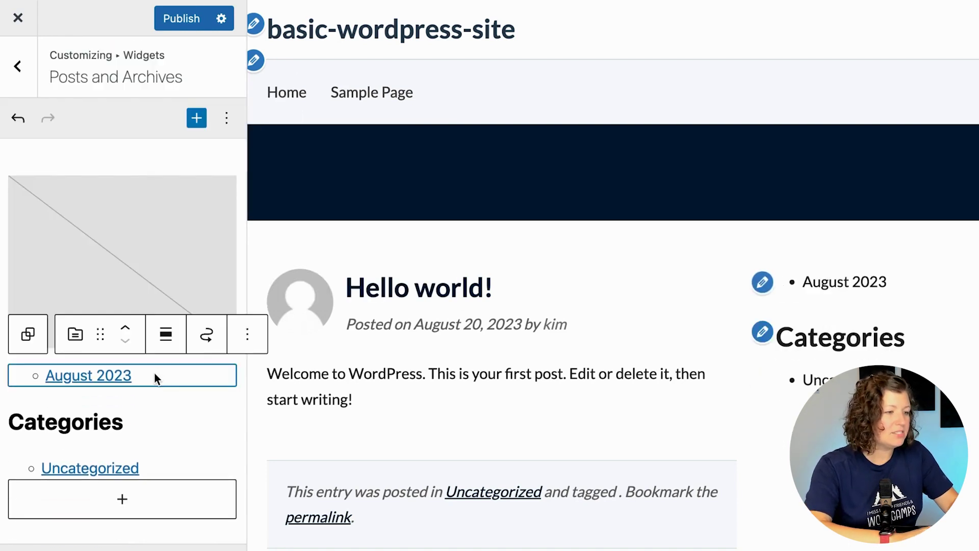
{"action": "key", "text": "shift+alt+z"}
{"action": "left_click", "coordinate": [152, 373]}
{"action": "key", "text": "shift+alt+z"}
{"action": "left_click", "coordinate": [145, 401]}
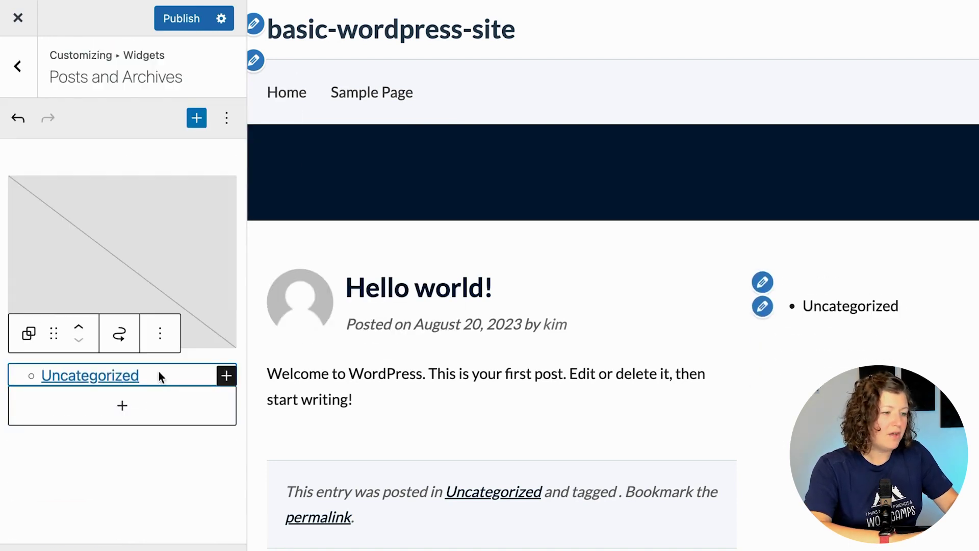
{"action": "key", "text": "shift+alt+z"}
Look through the Header Right, Footer Widgets and Mobile Menu Widgets areas in the Customizer
{"action": "left_click", "coordinate": [17, 65]}
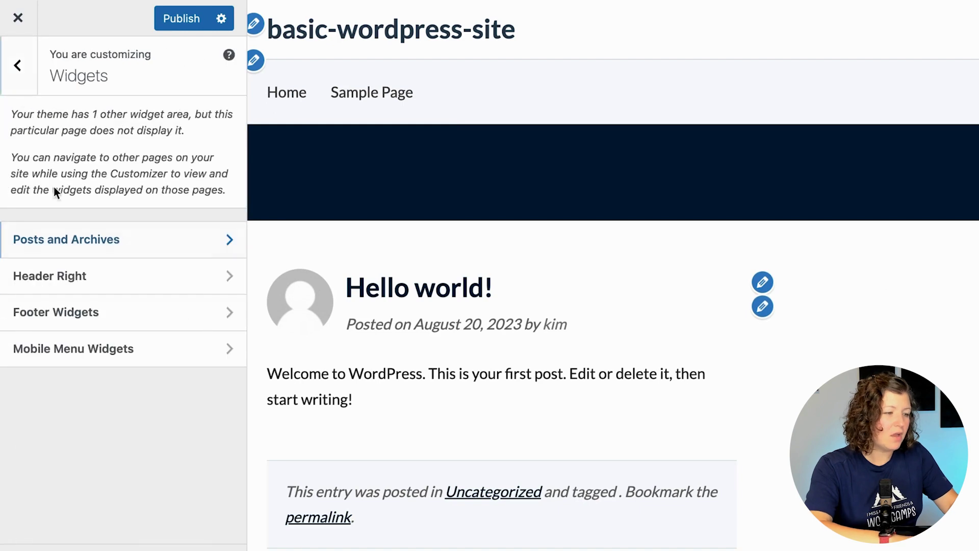
{"action": "left_click", "coordinate": [101, 277]}
{"action": "left_click", "coordinate": [17, 75]}
{"action": "left_click", "coordinate": [69, 315]}
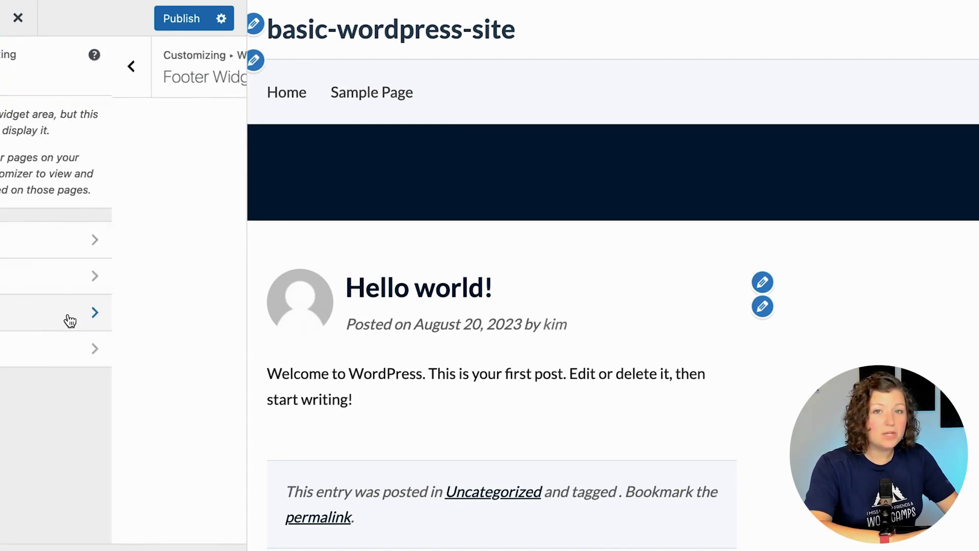
{"action": "left_click", "coordinate": [15, 69]}
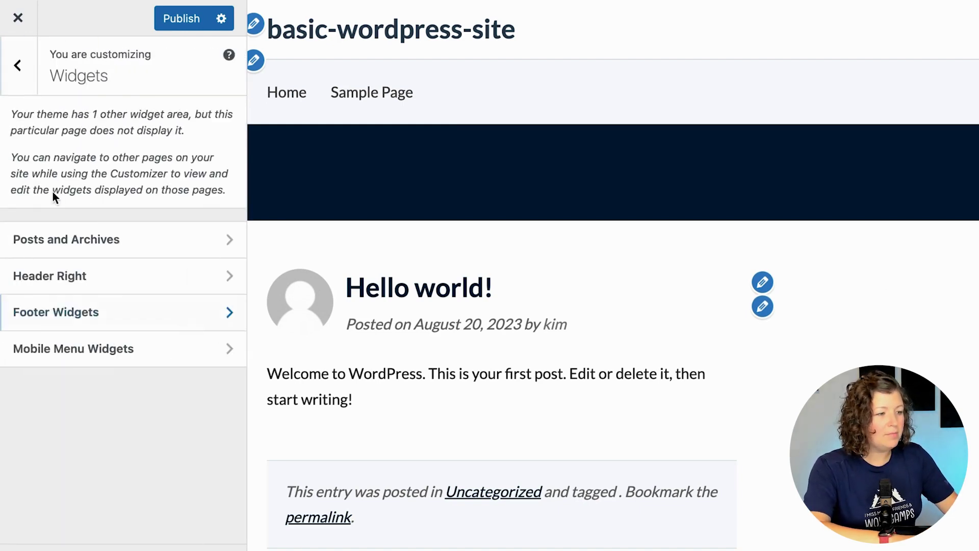
{"action": "left_click", "coordinate": [106, 363]}
{"action": "left_click", "coordinate": [18, 59]}
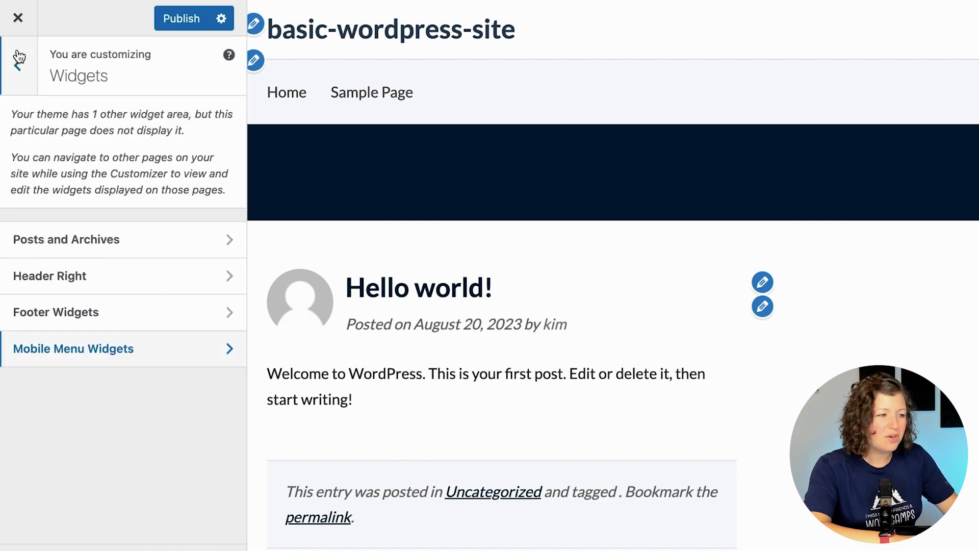
Close the Customizer and discard the unpublished widget changes
{"action": "left_click", "coordinate": [18, 20]}
{"action": "left_click", "coordinate": [658, 94]}
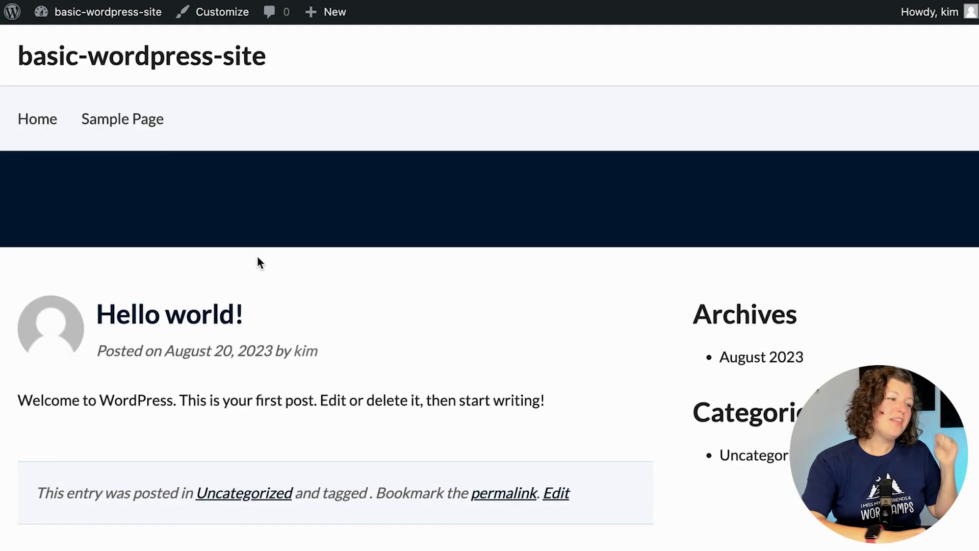
Search the plugin directory for "yoast" and install the Yoast SEO plugin
{"action": "left_click", "coordinate": [127, 11]}
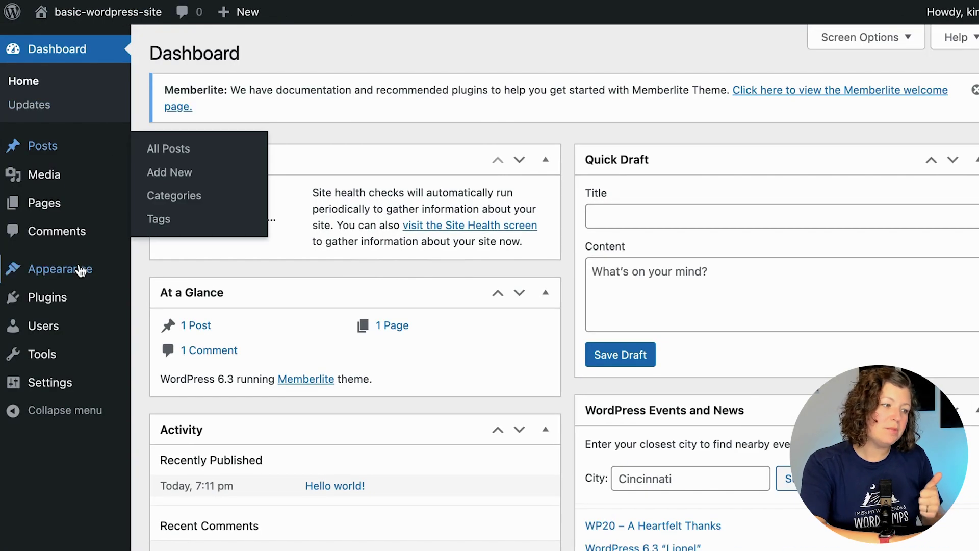
{"action": "left_click", "coordinate": [79, 238]}
{"action": "left_click", "coordinate": [244, 56]}
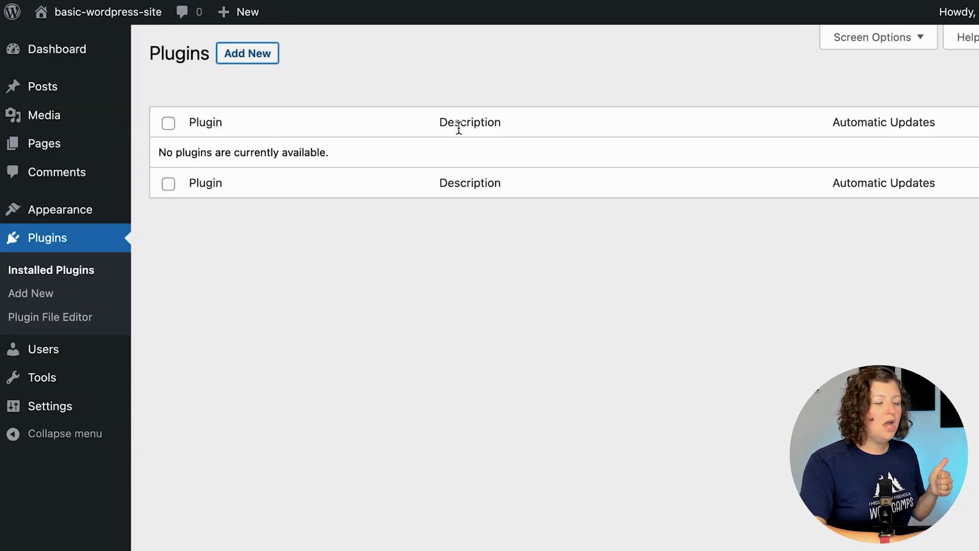
{"action": "left_click", "coordinate": [805, 157]}
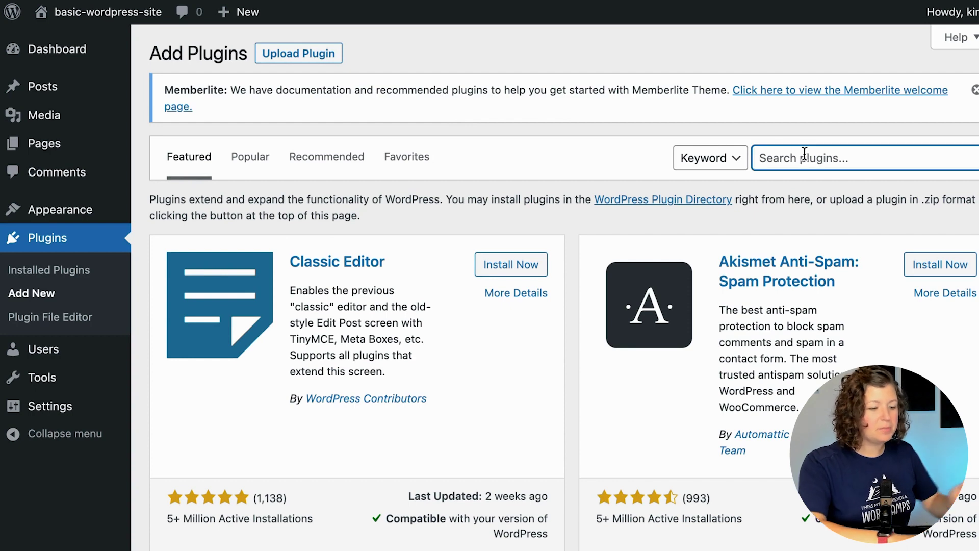
{"action": "type", "text": "yoast"}
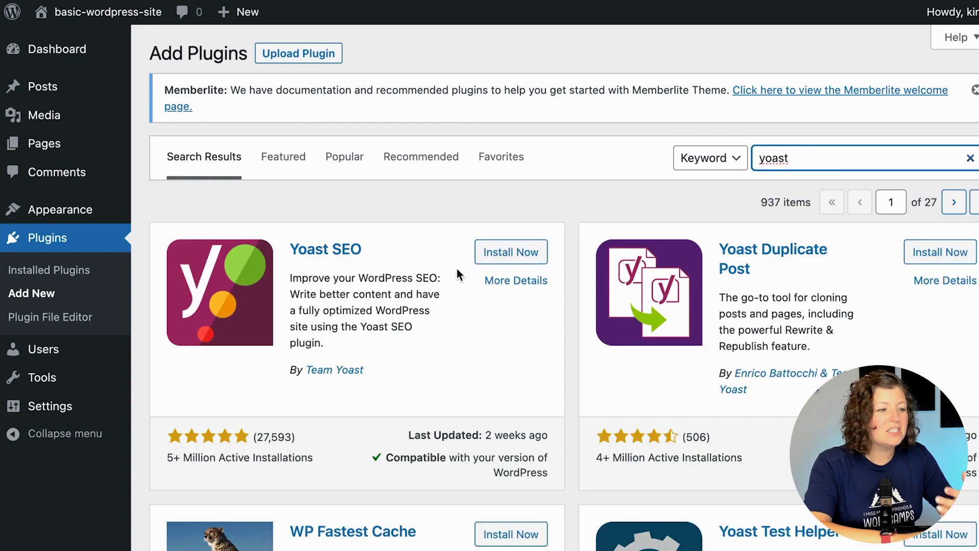
{"action": "left_click", "coordinate": [525, 254]}
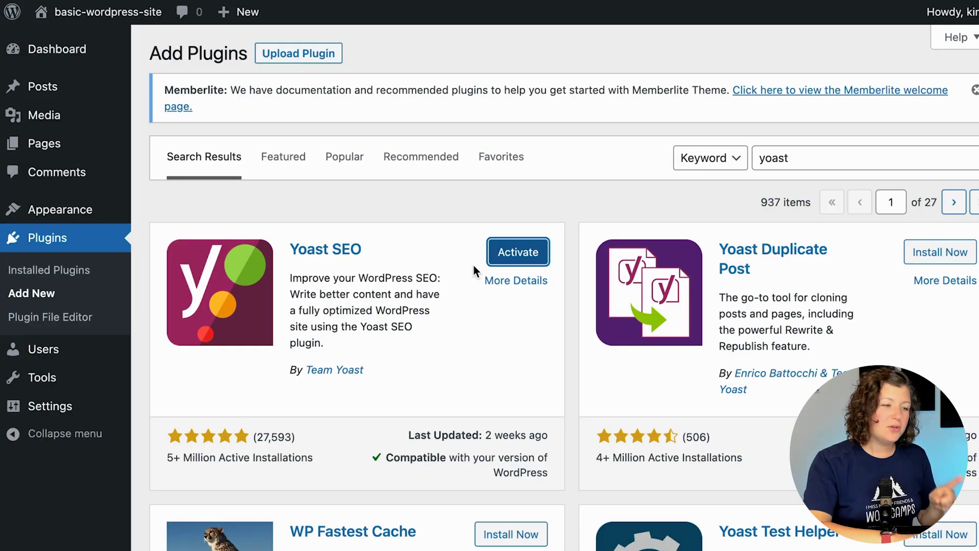
Search the plugin directory for "ga google analytics" and install the GA Google Analytics plugin
{"action": "left_click", "coordinate": [820, 160]}
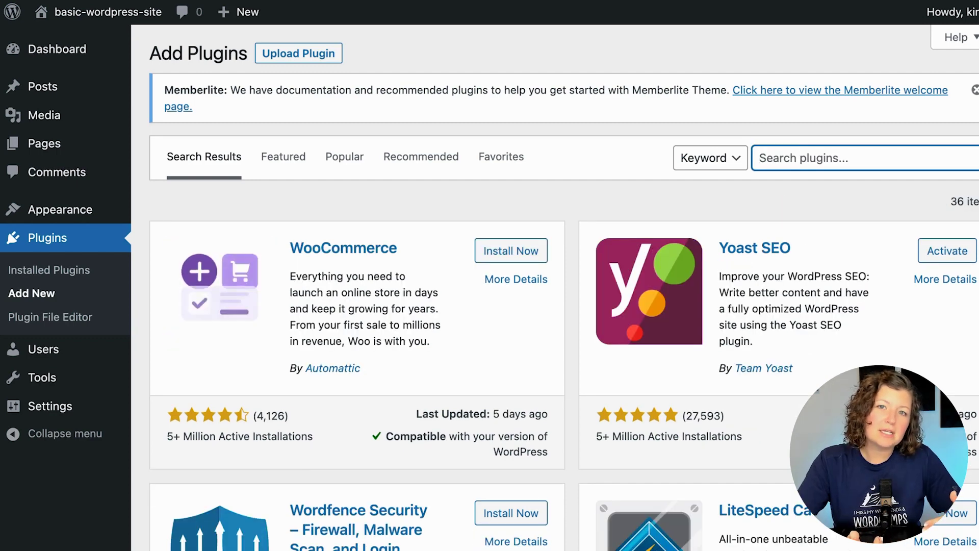
{"action": "type", "text": "g"}
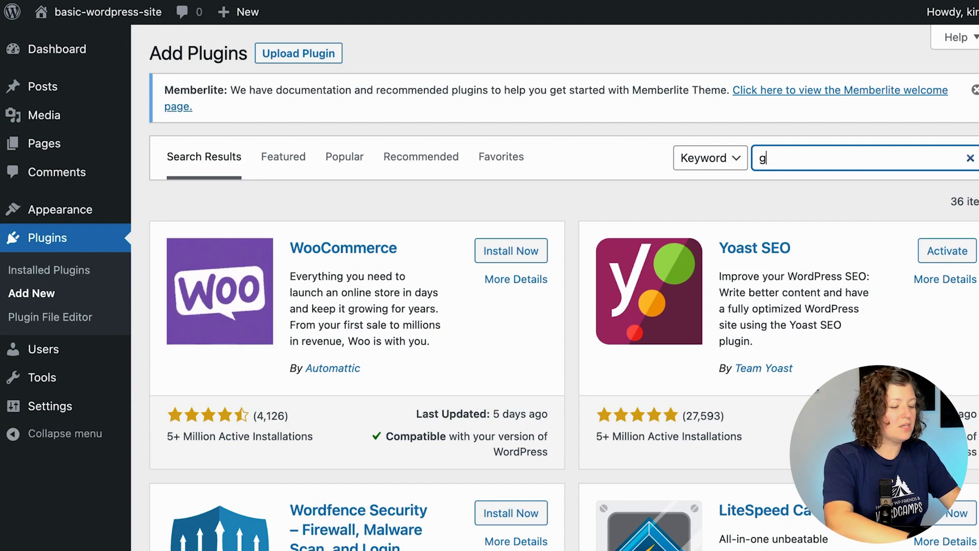
{"action": "type", "text": "a google analy"}
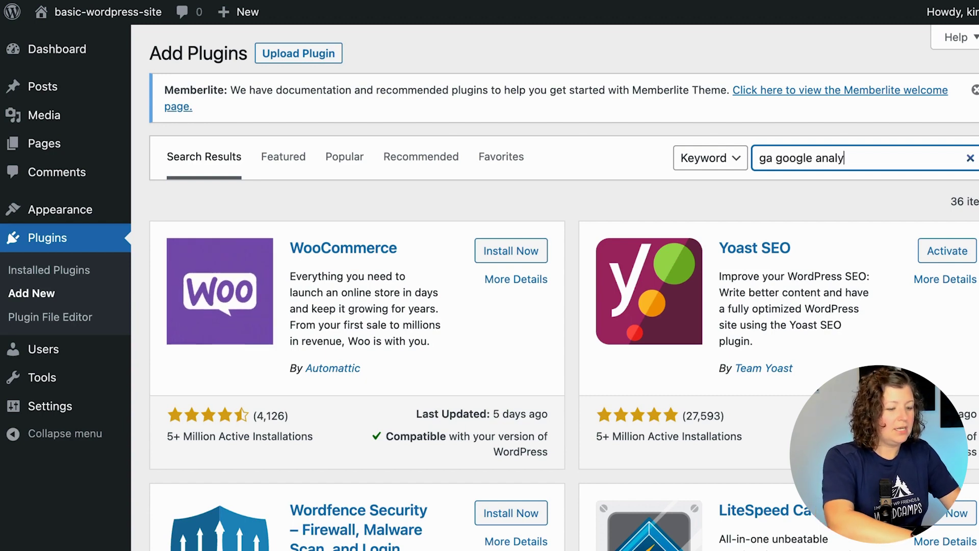
{"action": "type", "text": "tics"}
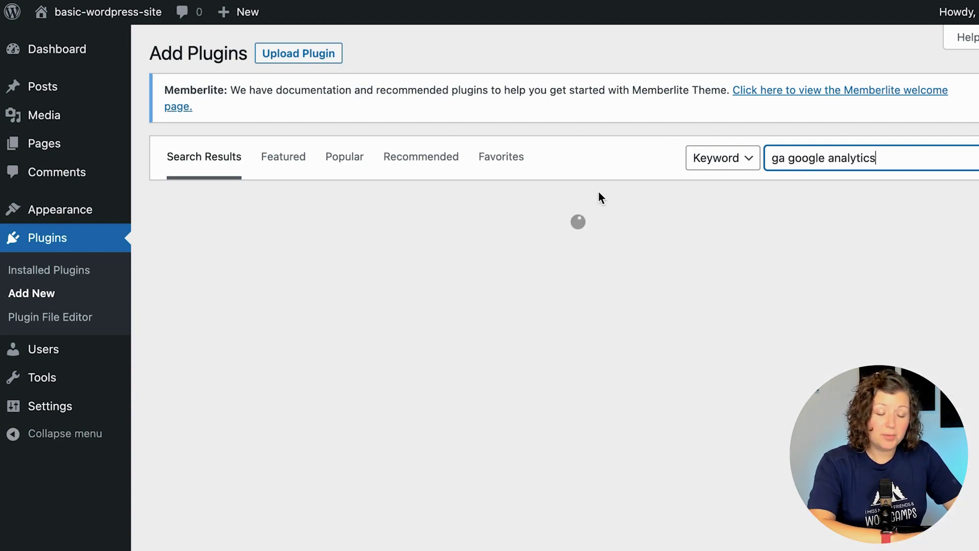
{"action": "scroll", "coordinate": [518, 194], "scroll_direction": "down", "scroll_amount": 7}
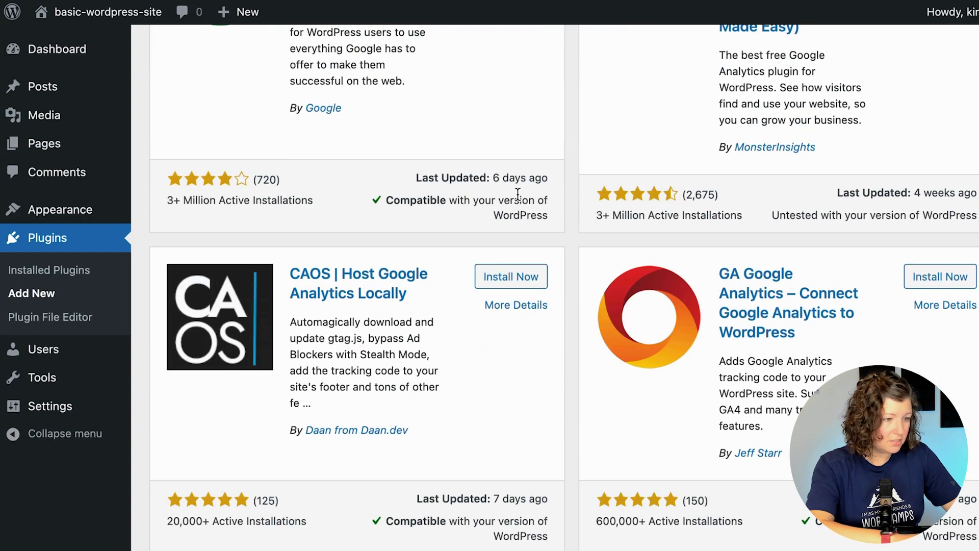
{"action": "scroll", "coordinate": [517, 194], "scroll_direction": "down", "scroll_amount": 2}
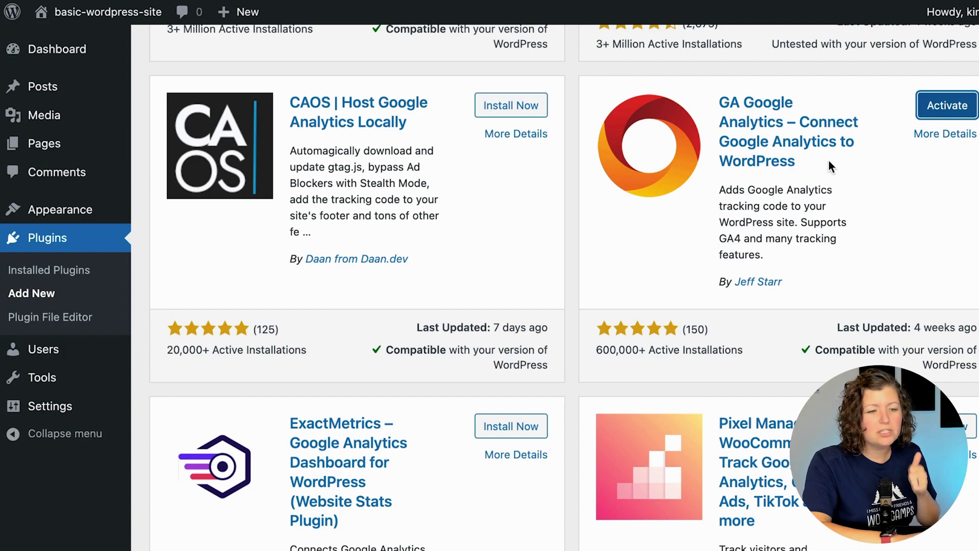
Search the plugin directory for "w3 total cache" and install the W3 Total Cache plugin
{"action": "scroll", "coordinate": [824, 165], "scroll_direction": "up", "scroll_amount": 8}
{"action": "left_click", "coordinate": [846, 60]}
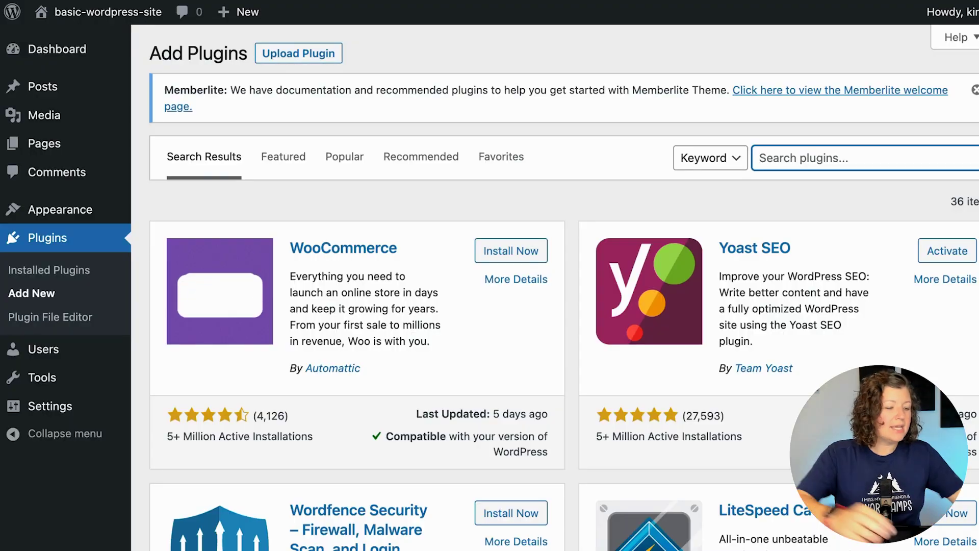
{"action": "type", "text": "w3 total cache"}
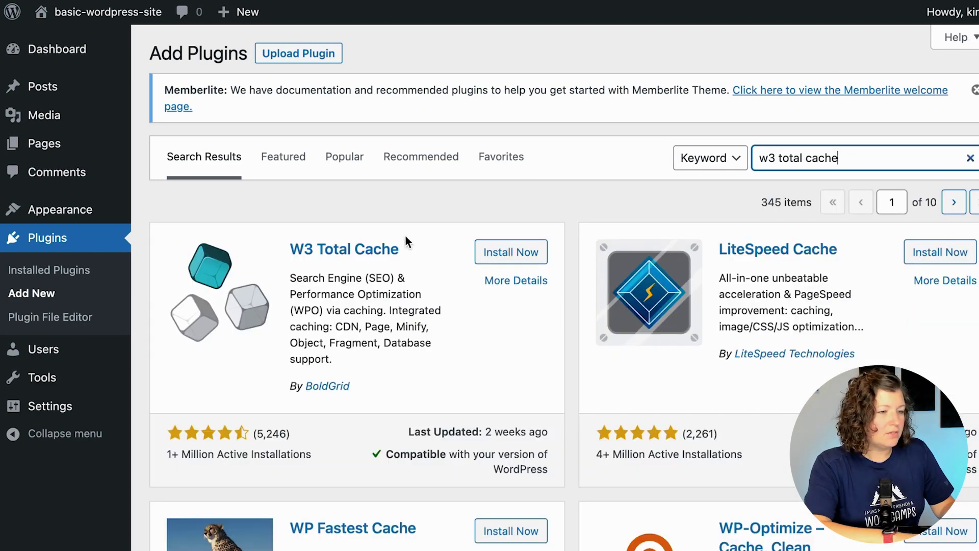
{"action": "left_click", "coordinate": [527, 259]}
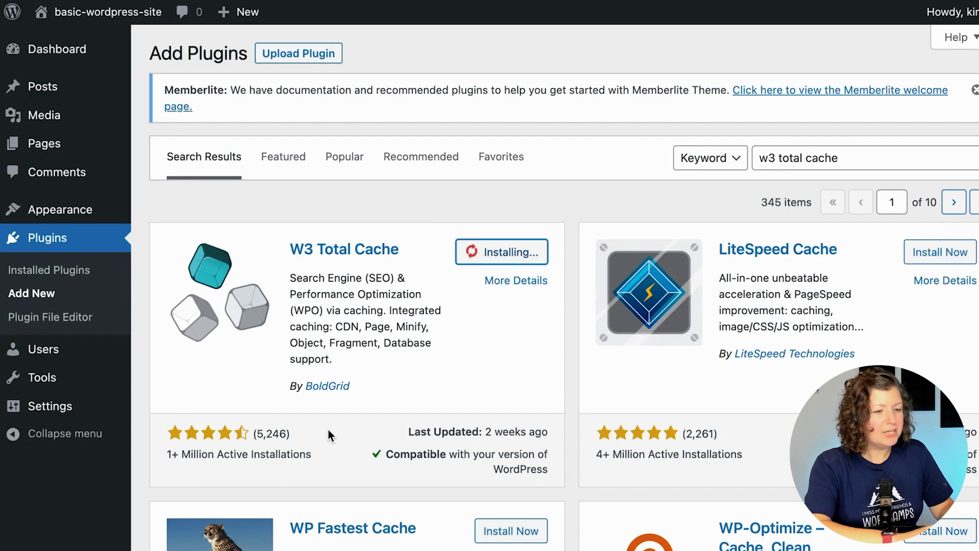